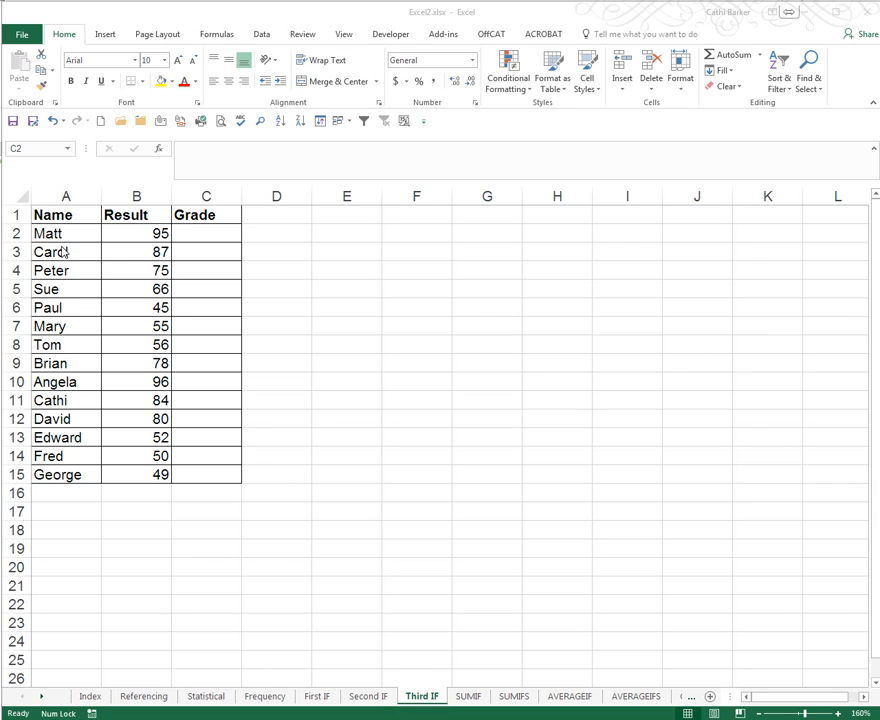
# Step: Start an IF formula in cell C2 that returns "A+" when B2>90
pyautogui.click(203, 235)
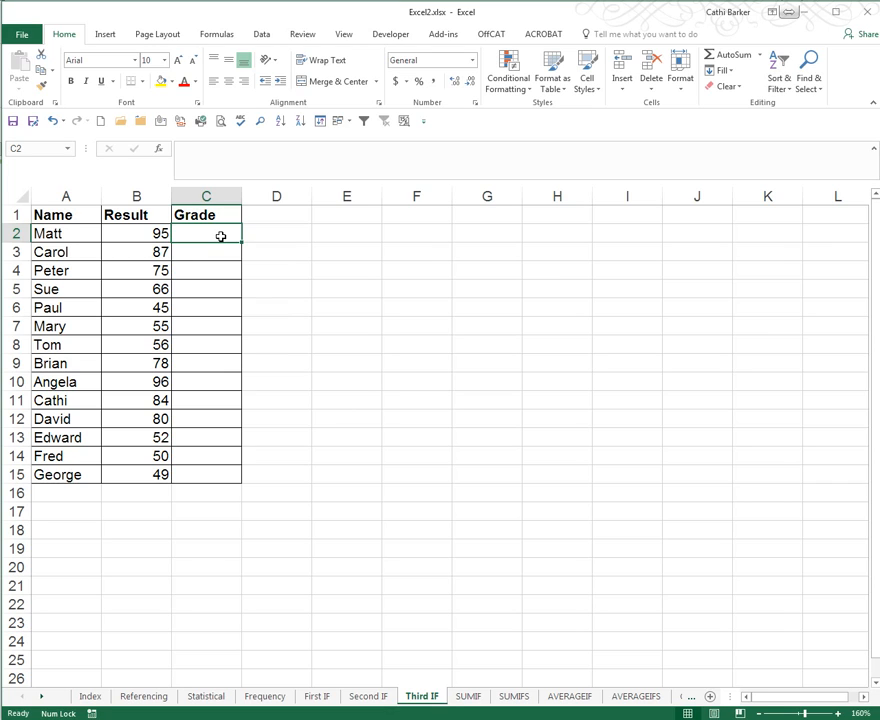
pyautogui.write('=')
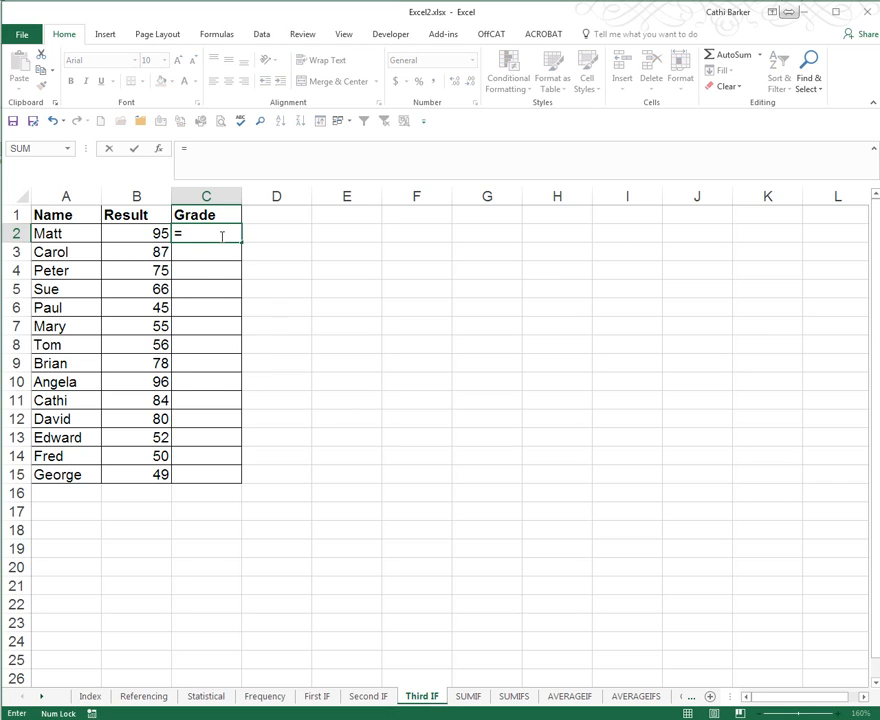
pyautogui.write('i')
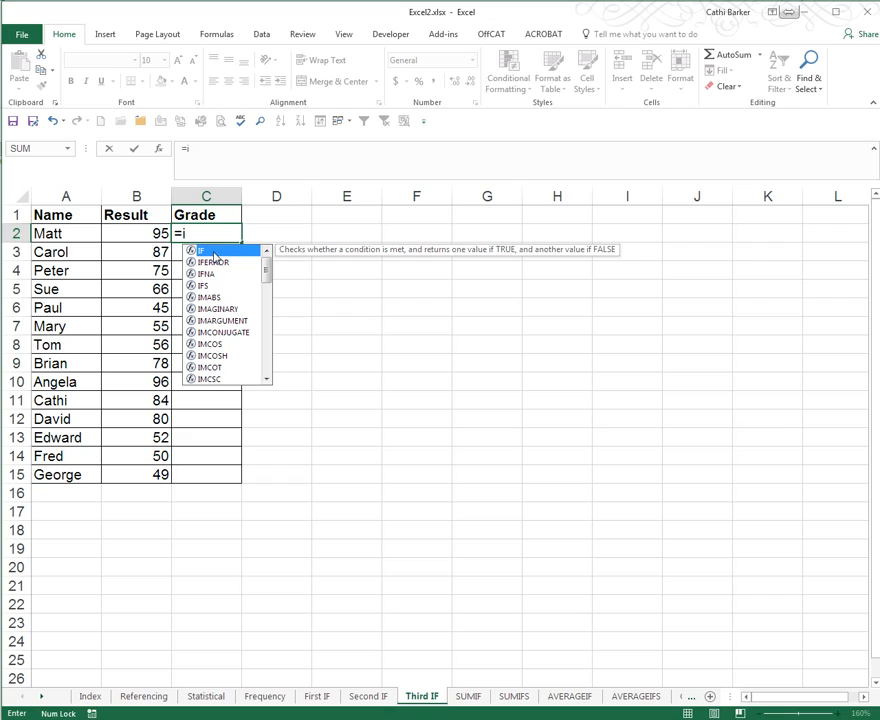
pyautogui.doubleClick(213, 252)
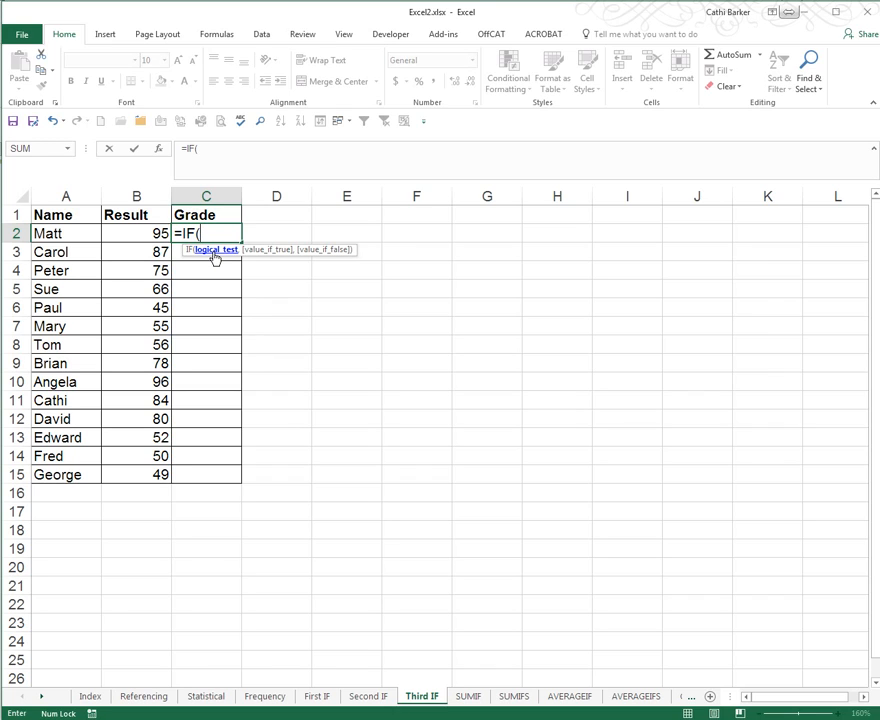
pyautogui.click(139, 231)
pyautogui.write('>90')
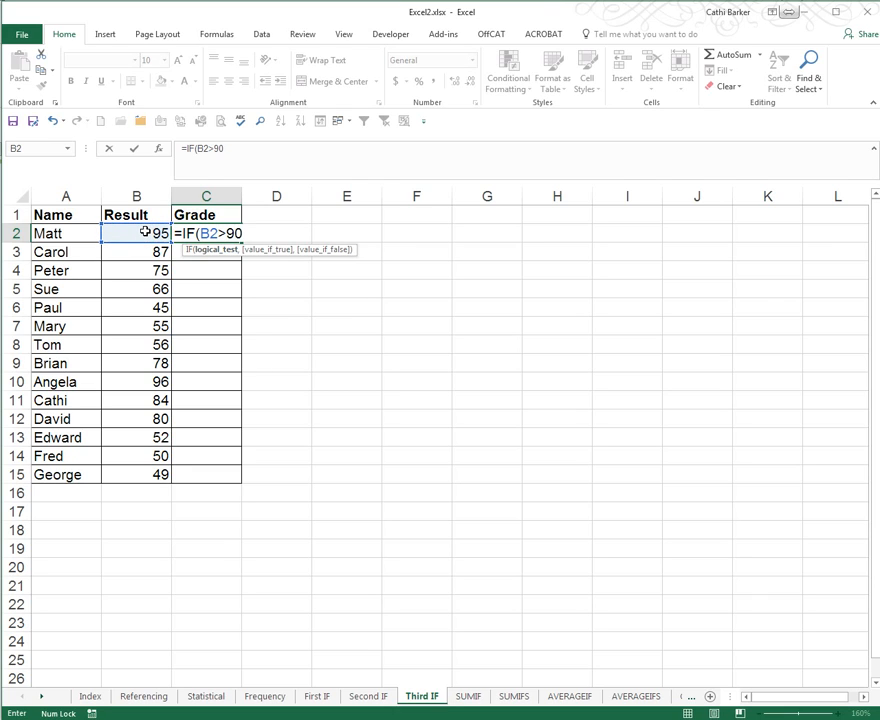
pyautogui.write(',')
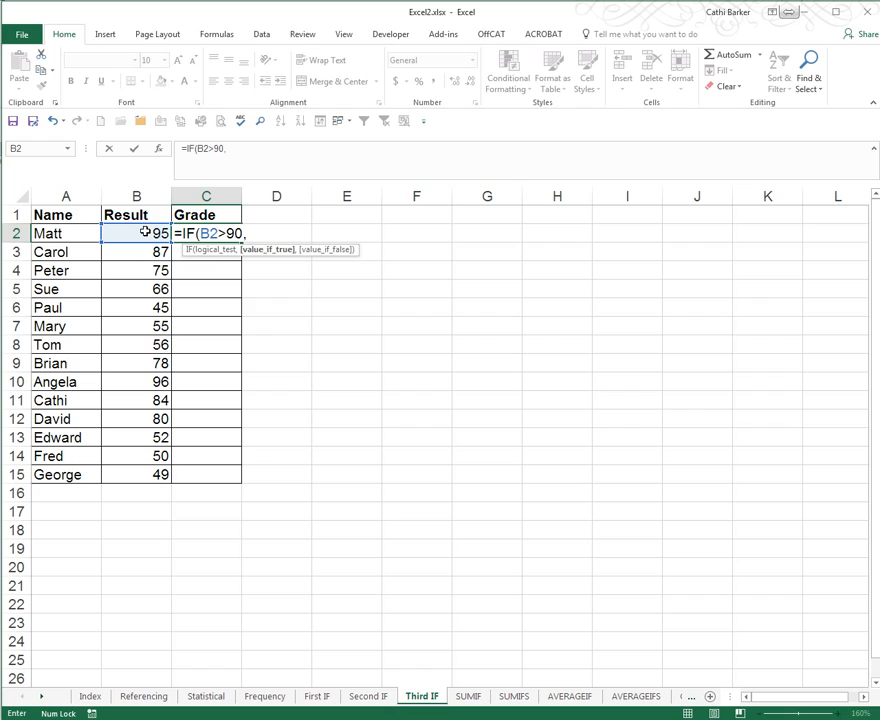
pyautogui.write('"A+"')
pyautogui.write(',')
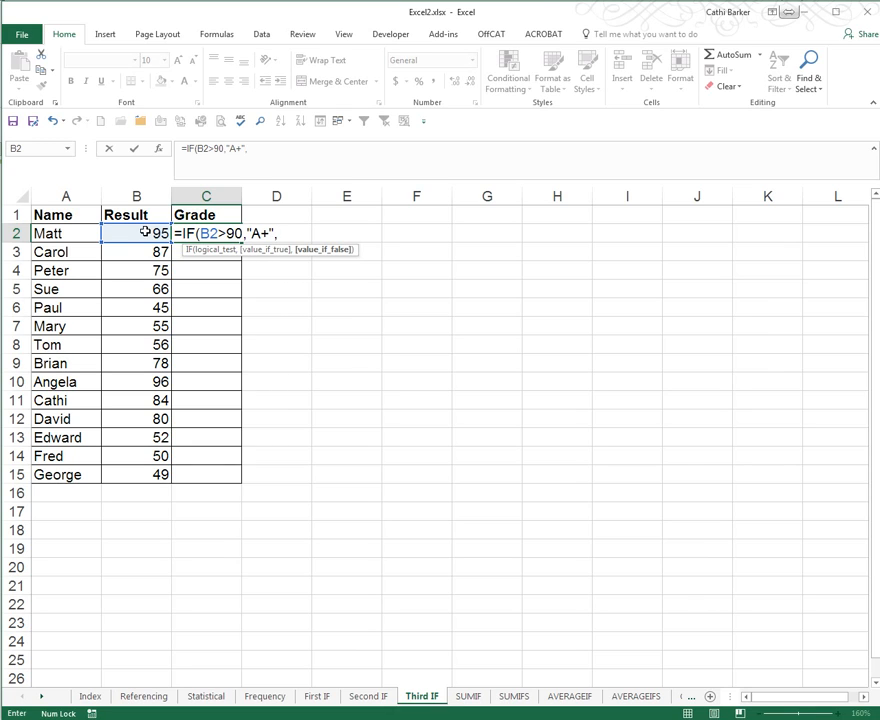
# Step: Nest a second IF as the false value in C2's formula, returning "A" when B2>85
pyautogui.write('i')
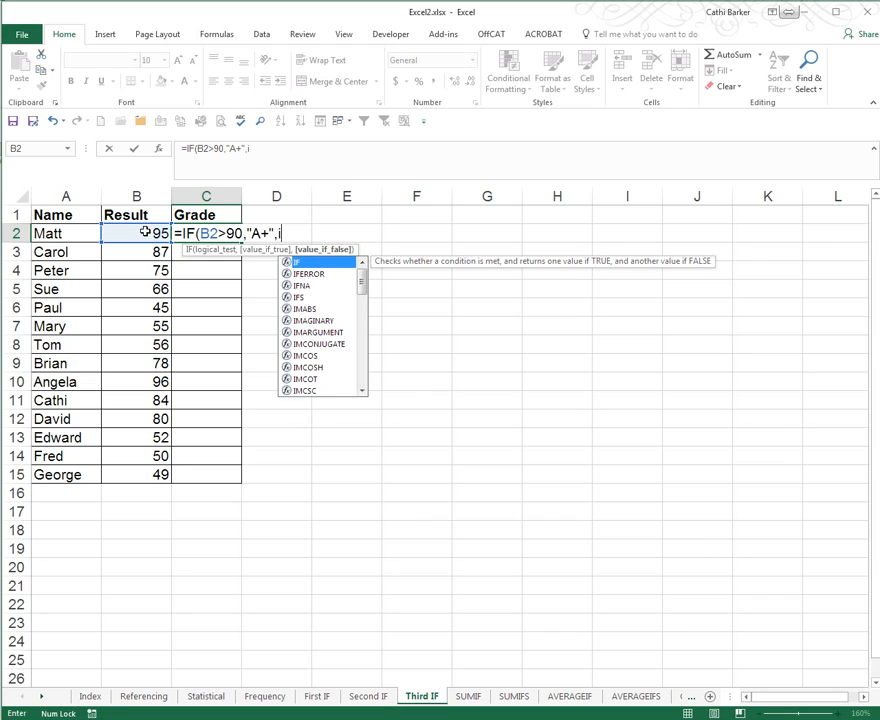
pyautogui.doubleClick(324, 263)
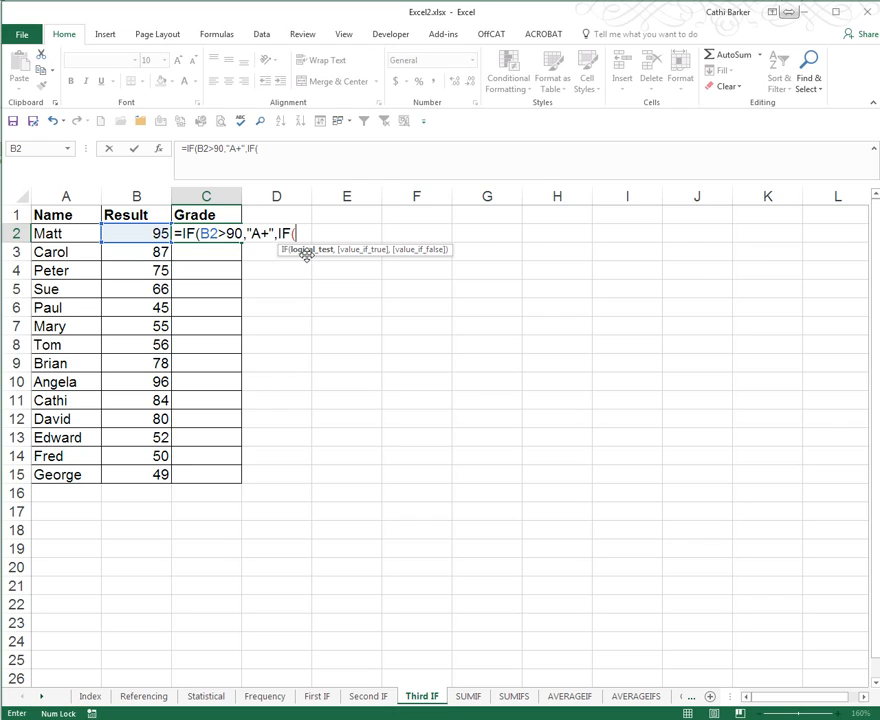
pyautogui.click(143, 234)
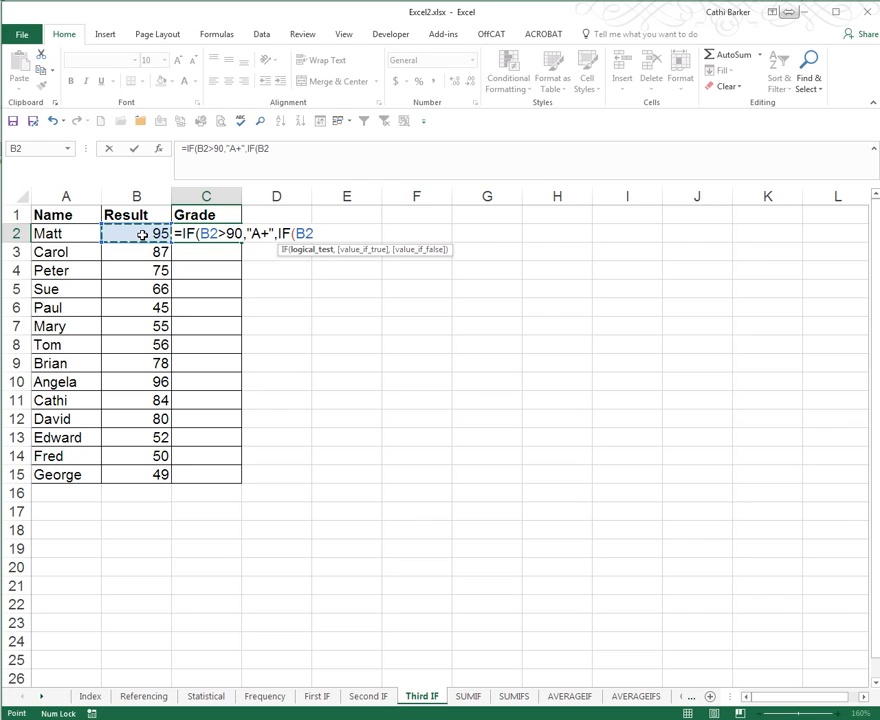
pyautogui.write('>85')
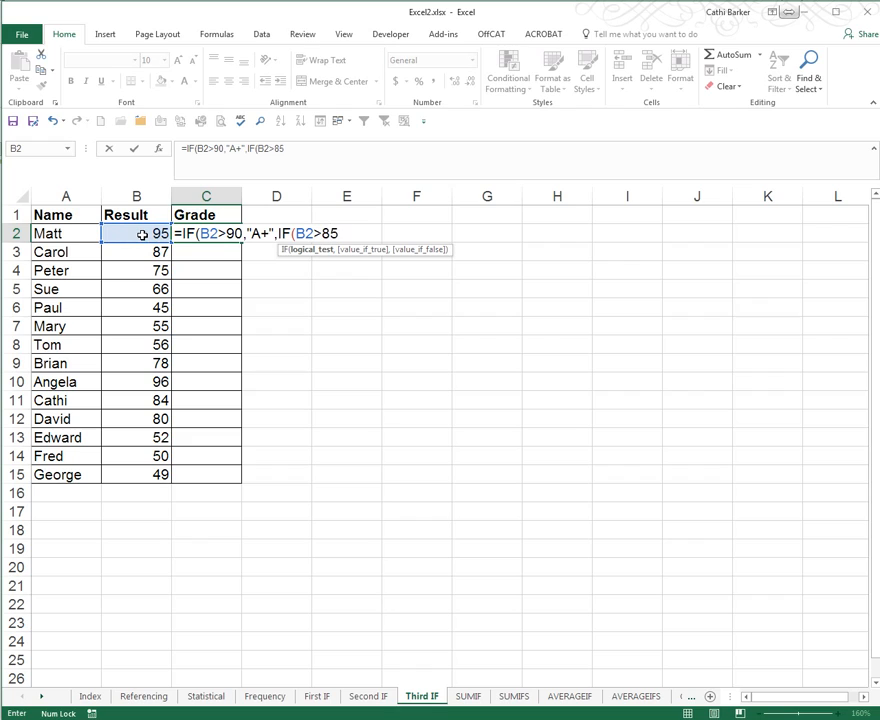
pyautogui.write(',')
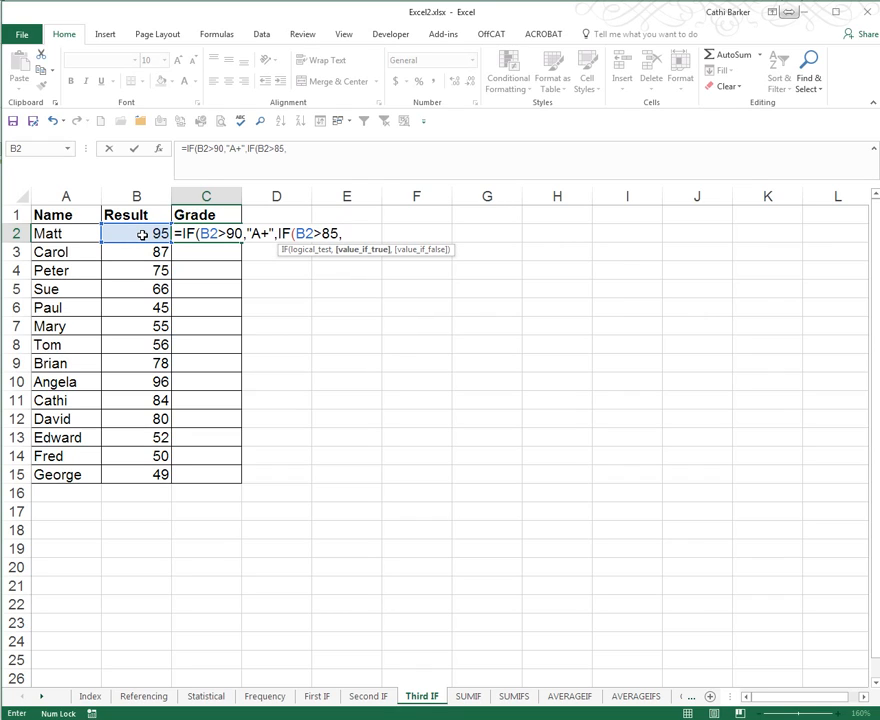
pyautogui.write('"A",')
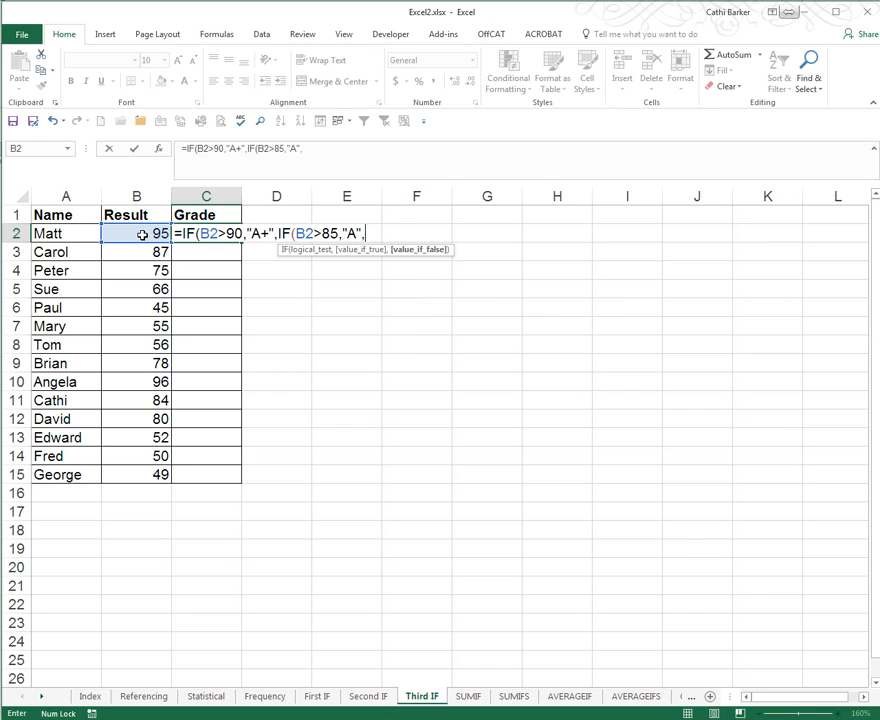
# Step: Nest a third IF in C2's formula that returns "A-" when B2>80
pyautogui.write('i')
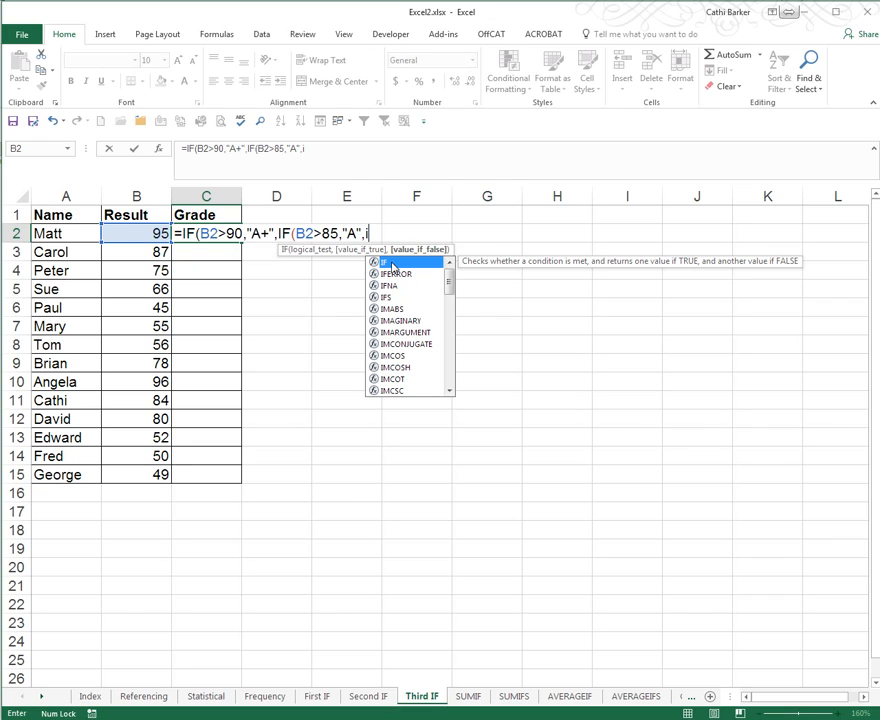
pyautogui.doubleClick(394, 263)
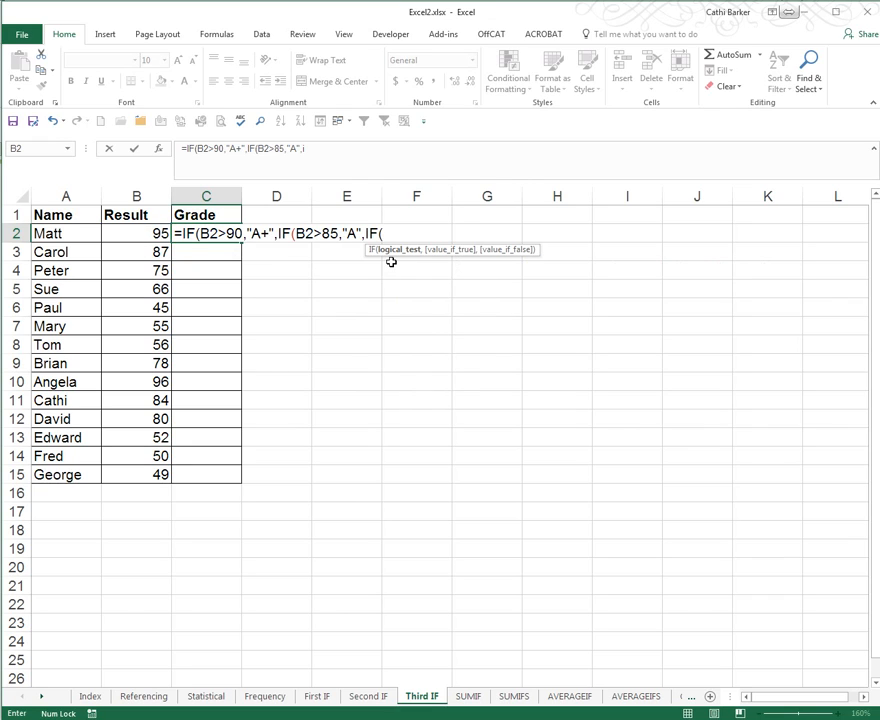
pyautogui.click(160, 233)
pyautogui.write('>')
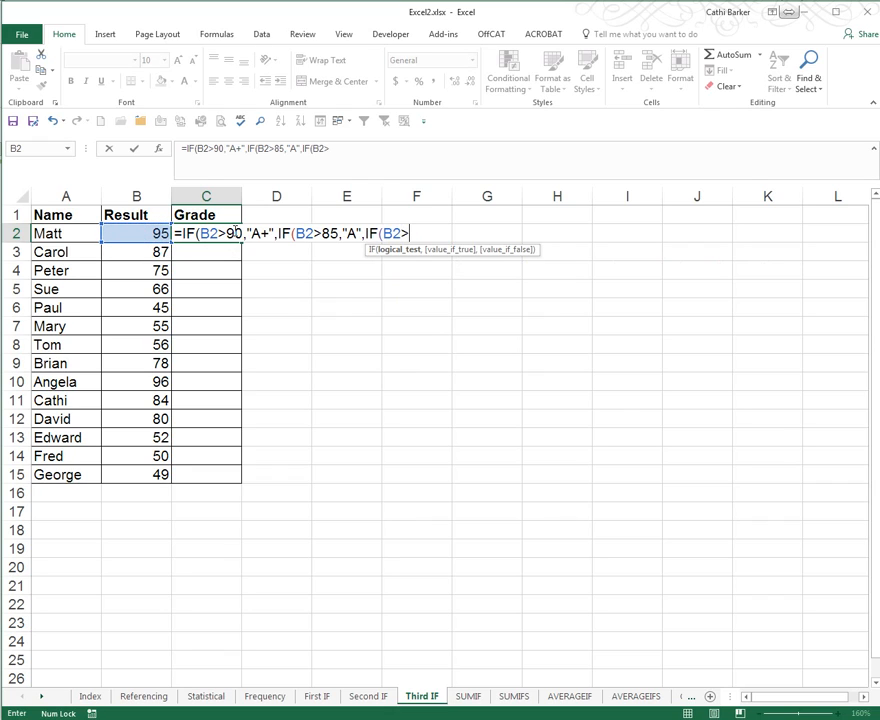
pyautogui.write('80,')
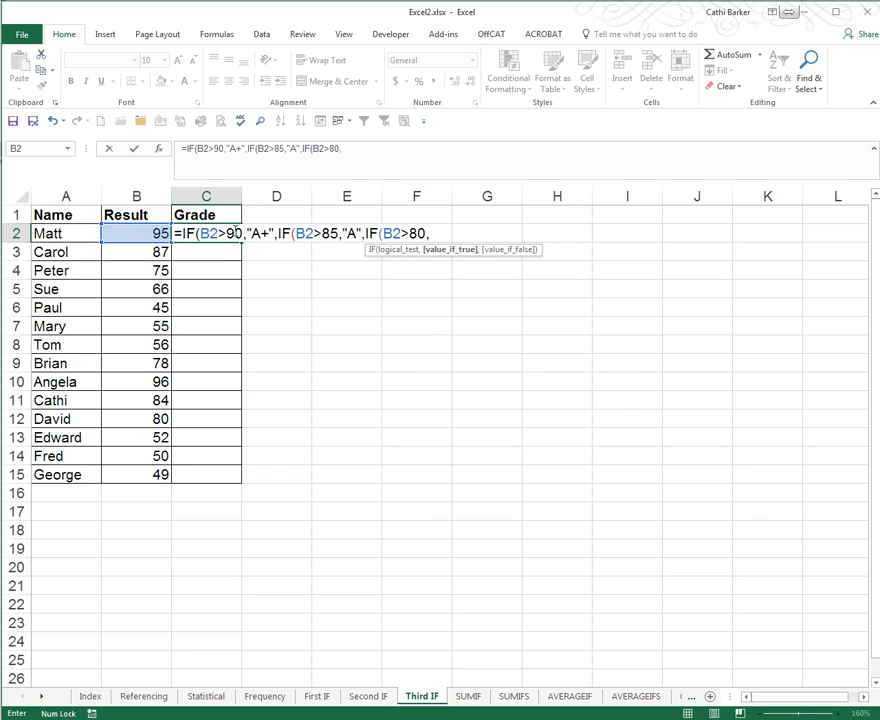
pyautogui.write('"A-",I')
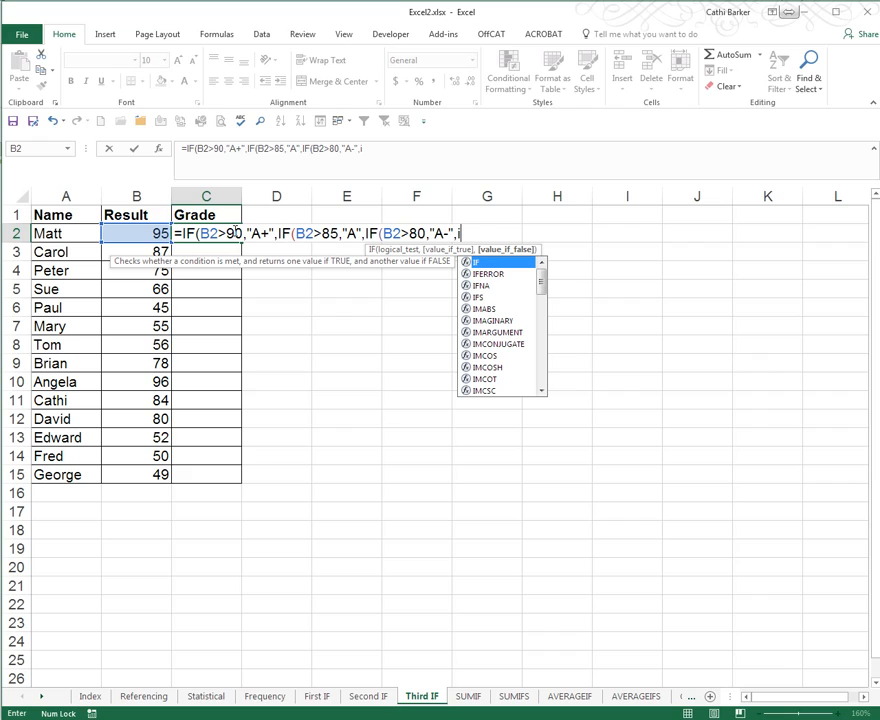
# Step: Add a fourth nested IF to C2's formula that returns "B+" when B2>75
pyautogui.doubleClick(488, 262)
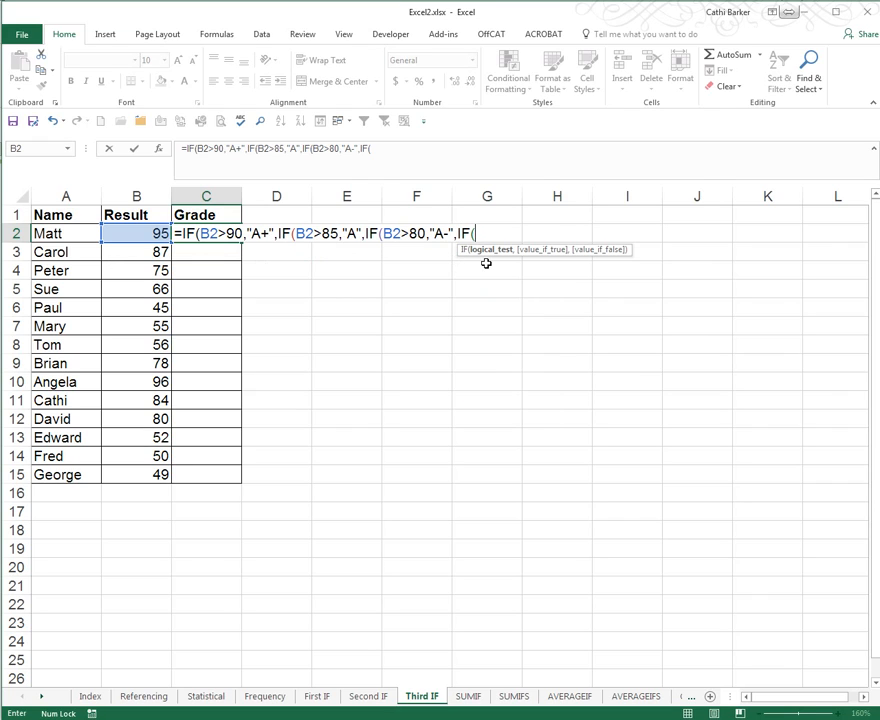
pyautogui.click(158, 233)
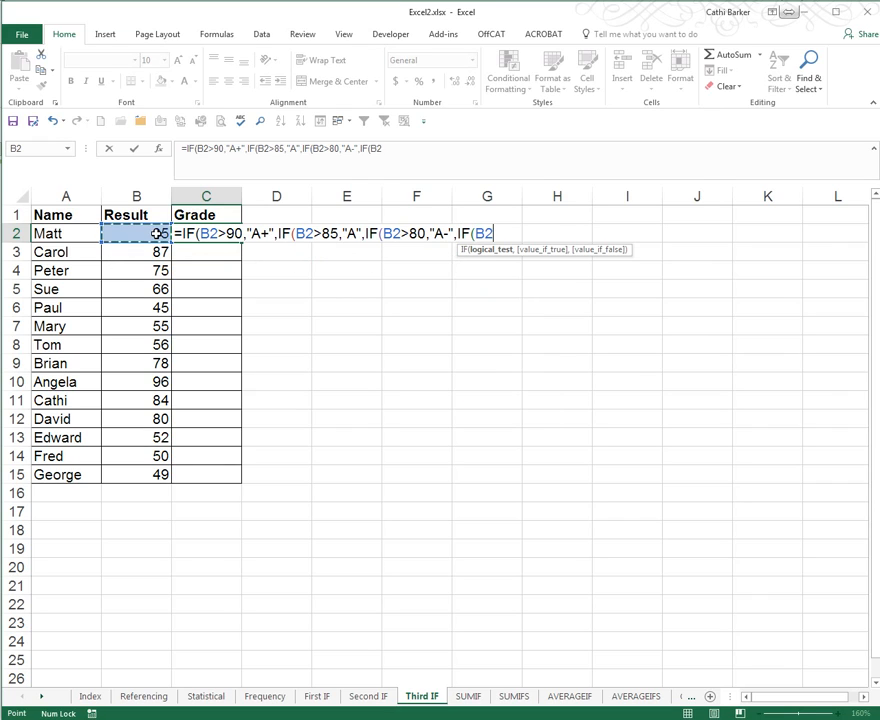
pyautogui.write('>75')
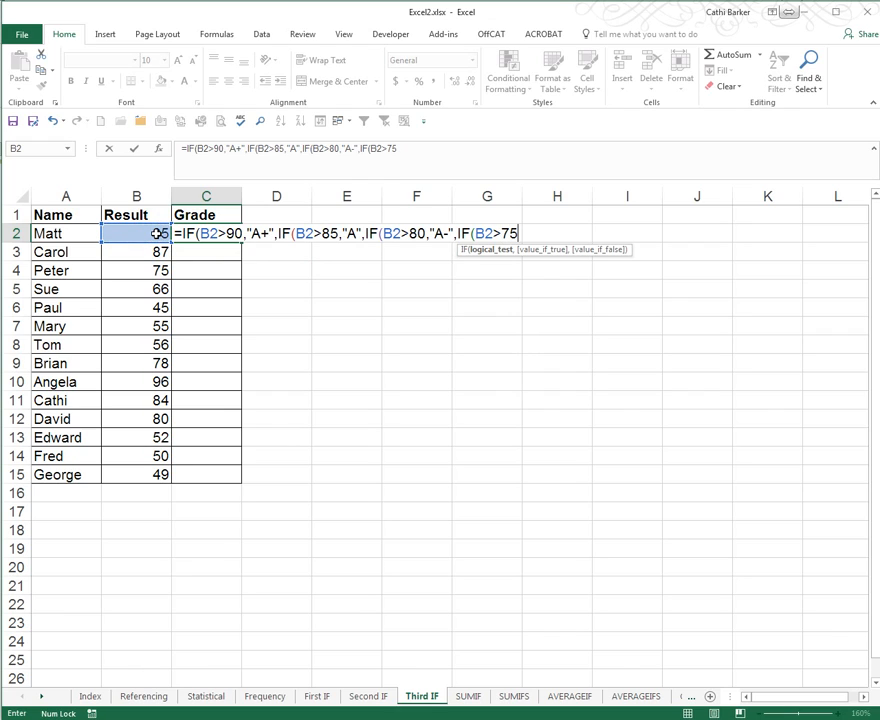
pyautogui.write(',"B+"')
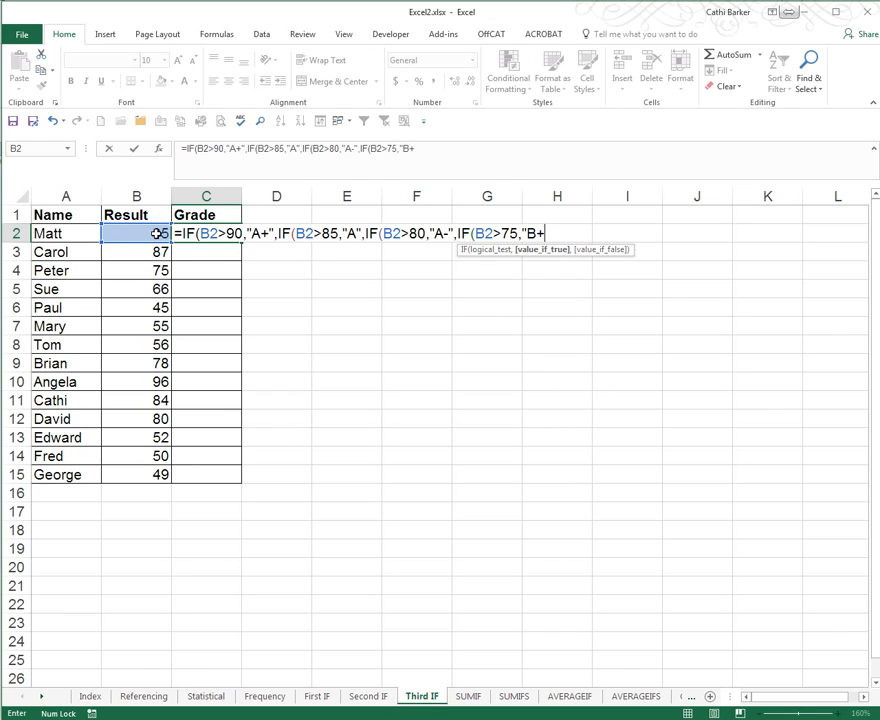
pyautogui.write(',')
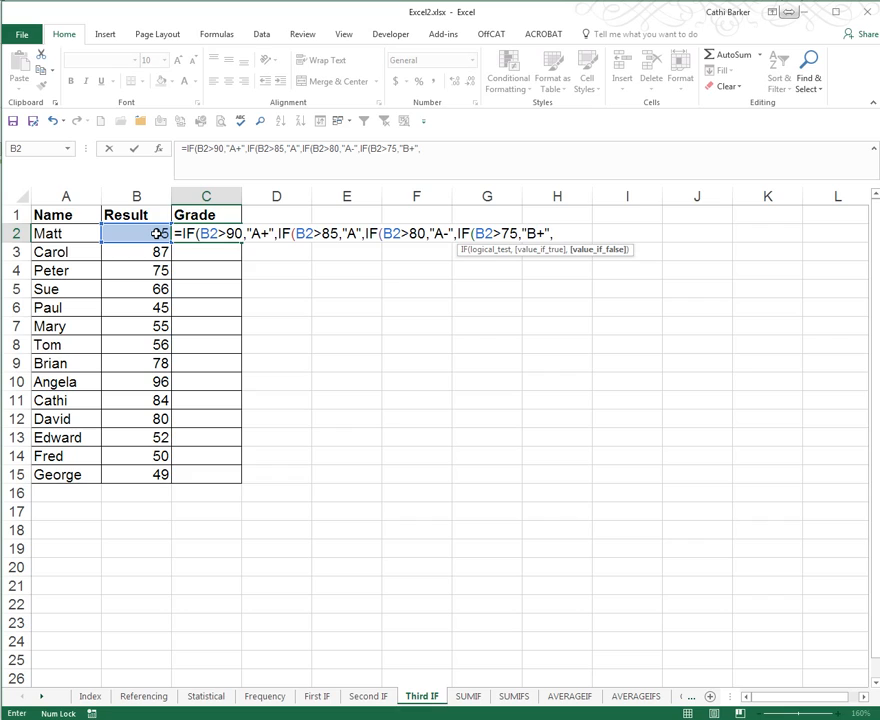
# Step: Add a fifth nested IF to C2's formula that returns "B" when B2>70
pyautogui.write('i')
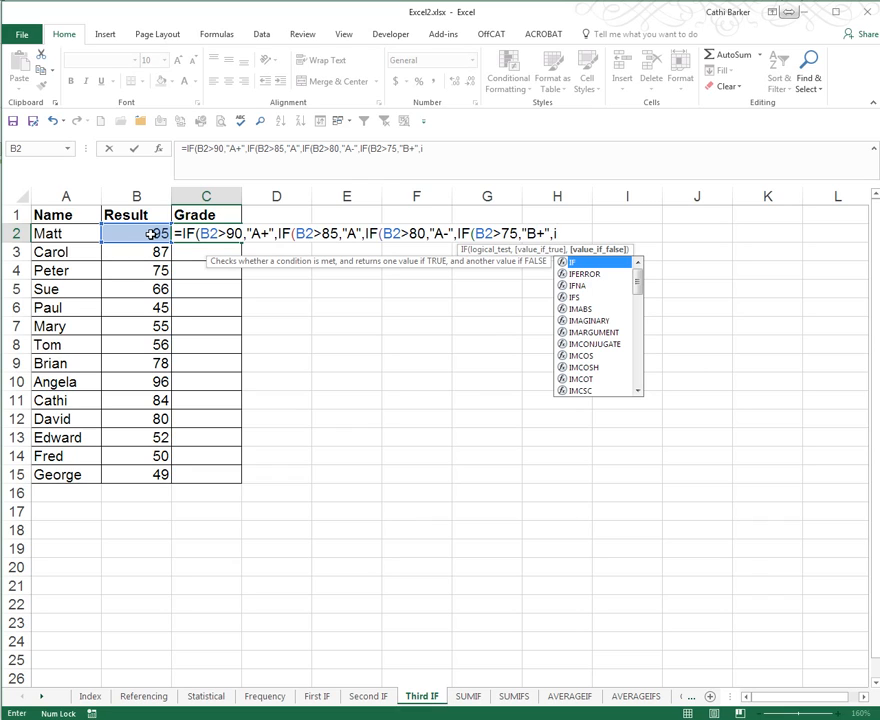
pyautogui.doubleClick(583, 262)
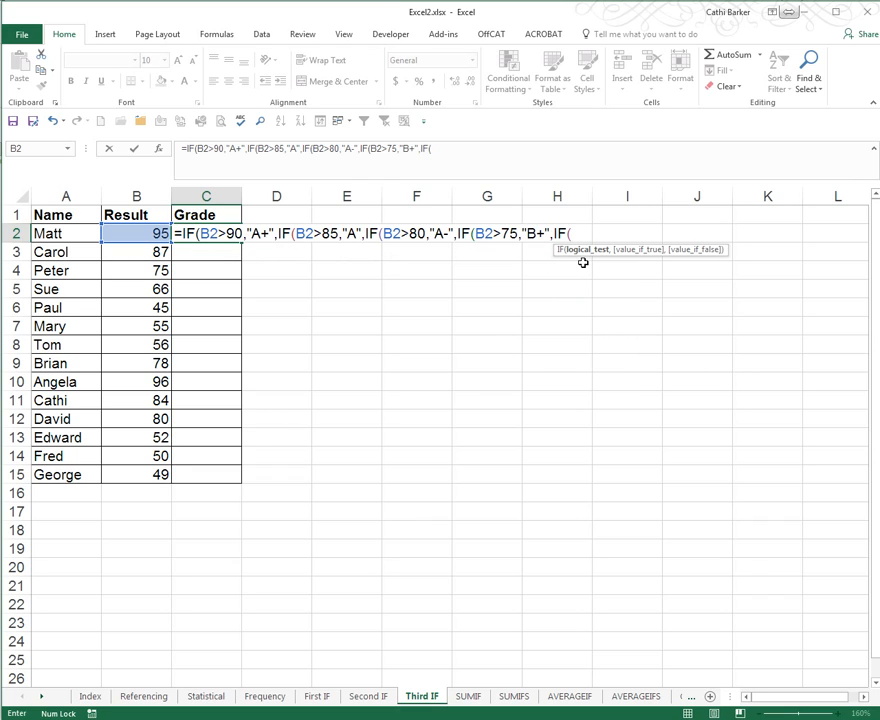
pyautogui.click(153, 232)
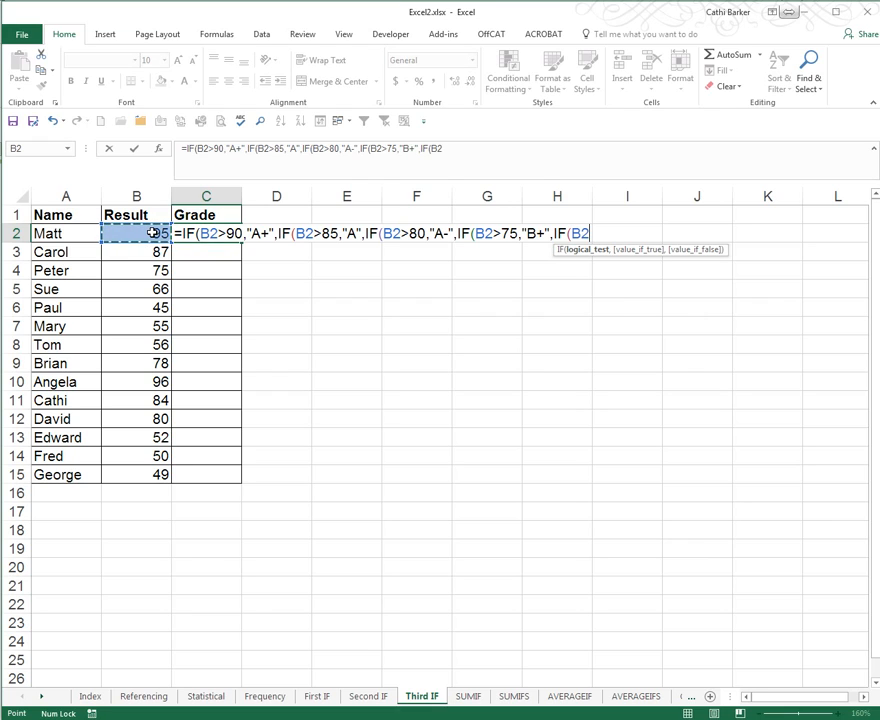
pyautogui.write('>70,')
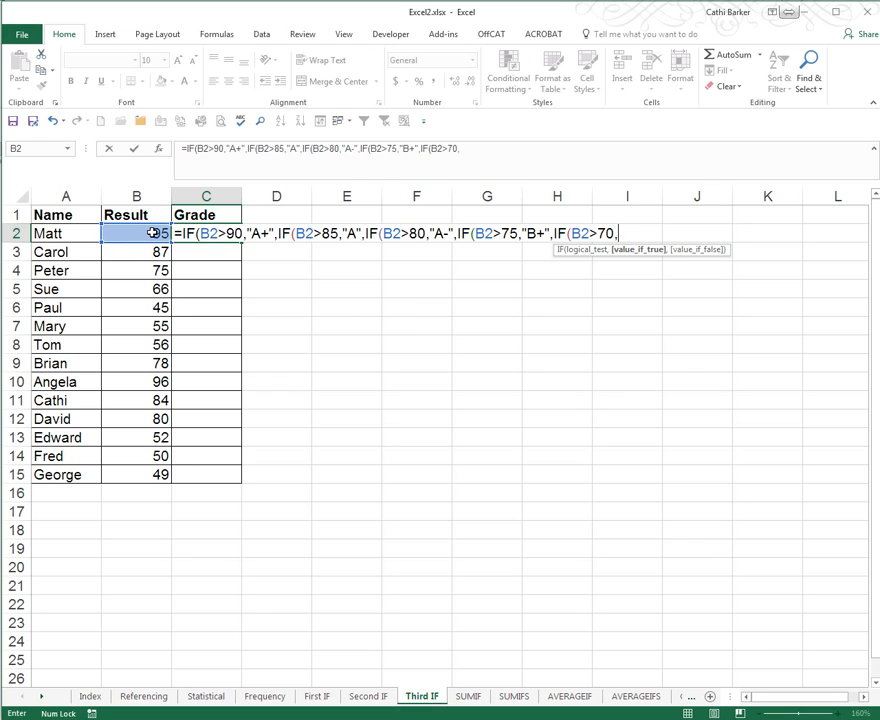
pyautogui.write('"B",')
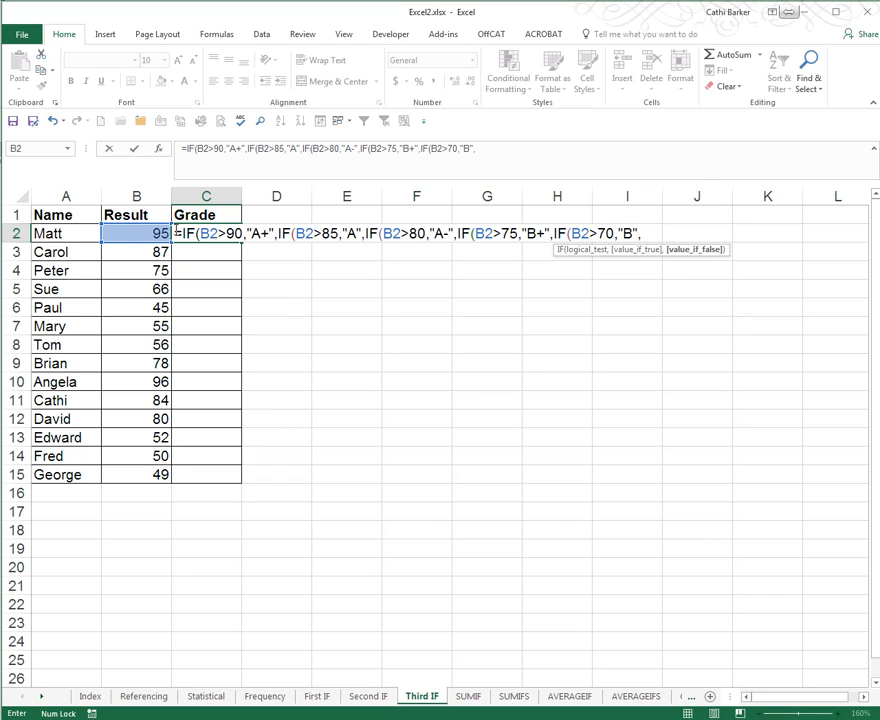
# Step: Add a sixth nested IF to C2's formula that returns "B-" when B2>65
pyautogui.write('i')
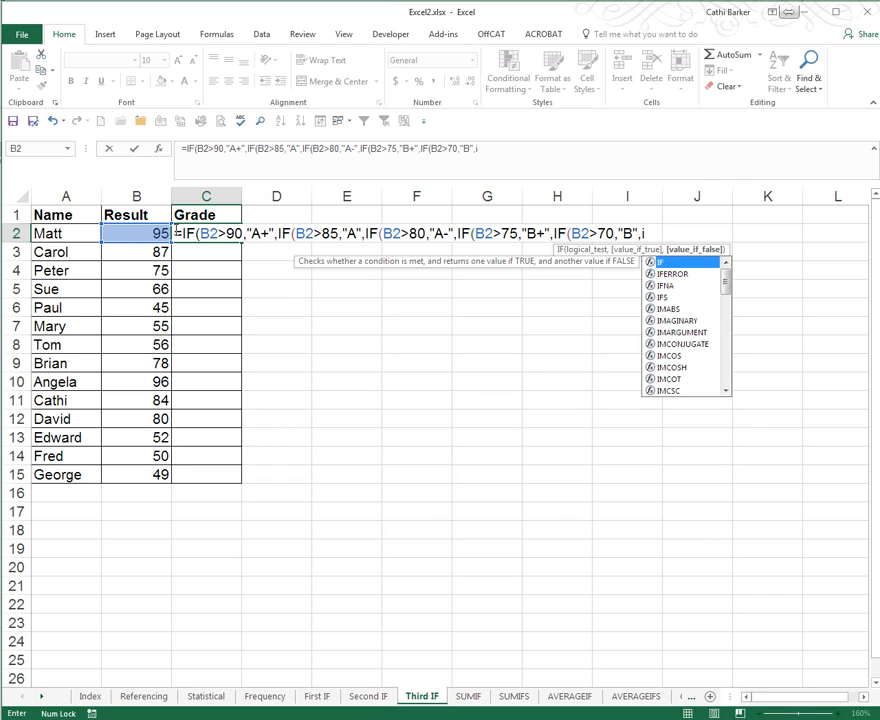
pyautogui.doubleClick(668, 261)
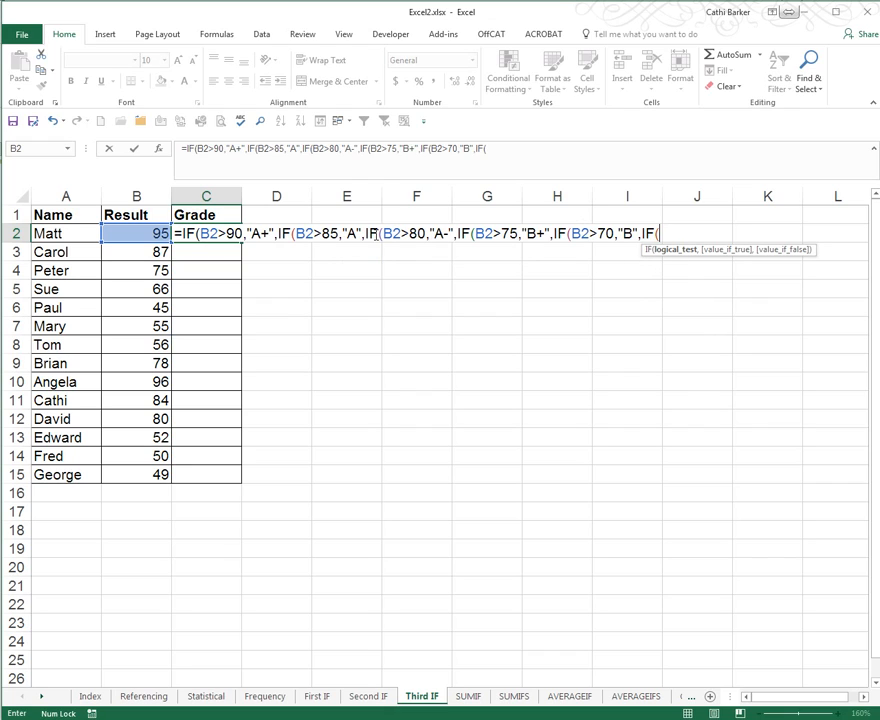
pyautogui.click(167, 232)
pyautogui.write('>65,')
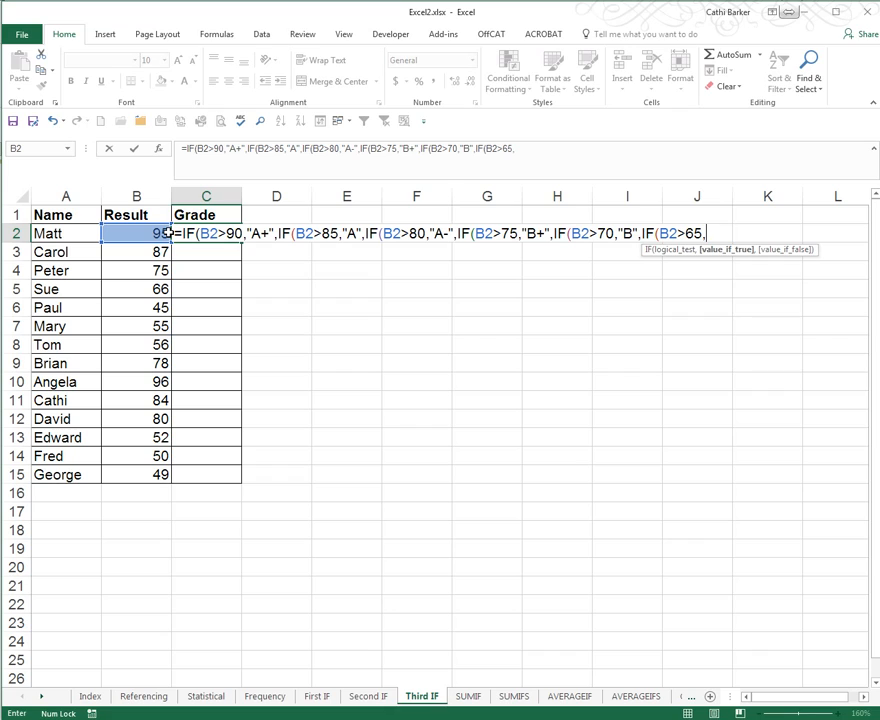
pyautogui.write('"B-",')
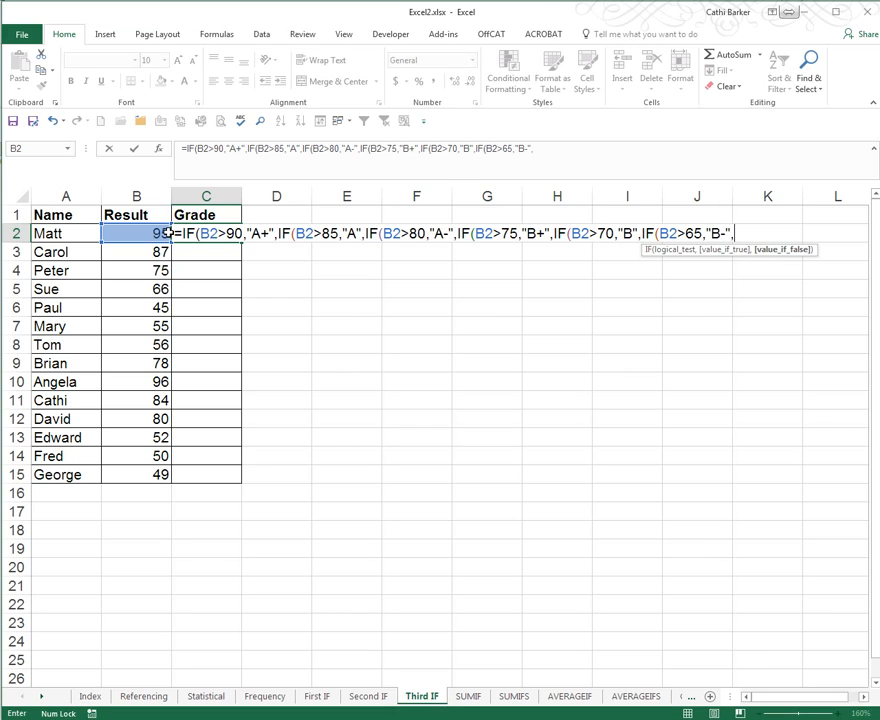
# Step: Add a seventh nested IF to C2's formula that returns "C+" when B2>60
pyautogui.write('IF(')
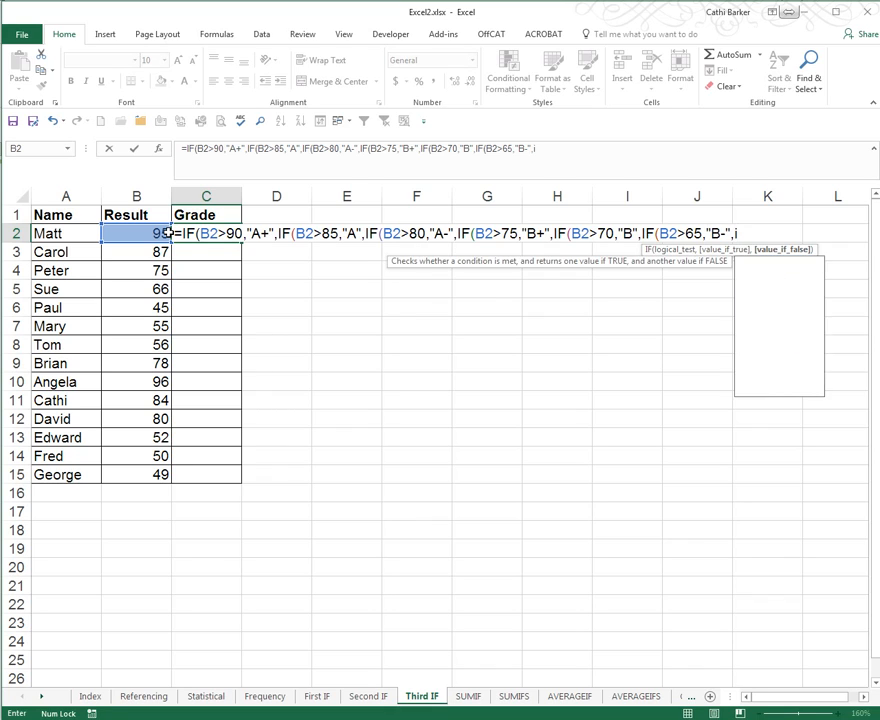
pyautogui.click(168, 233)
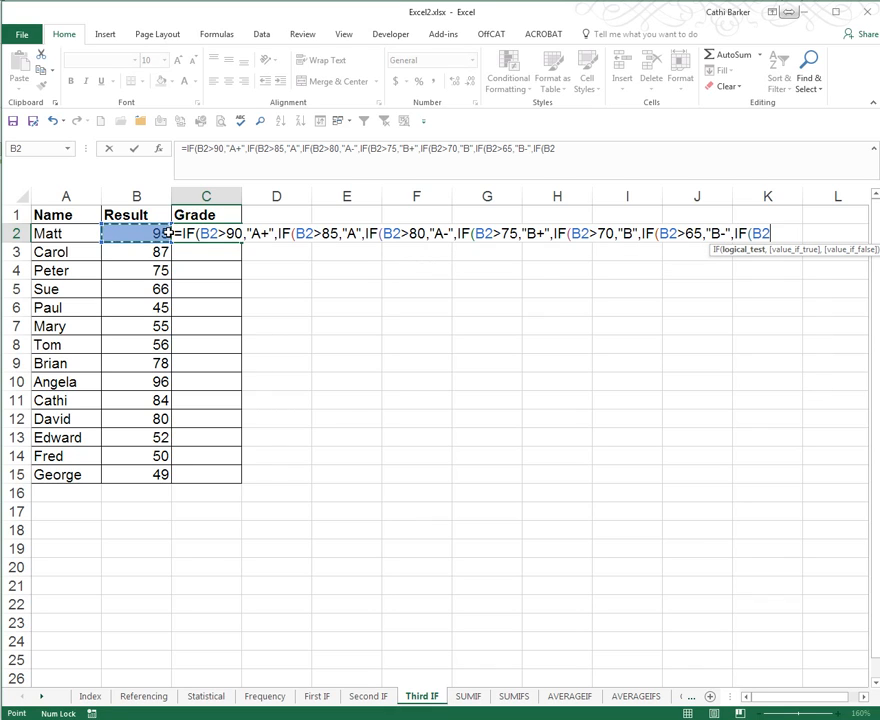
pyautogui.write('>60,')
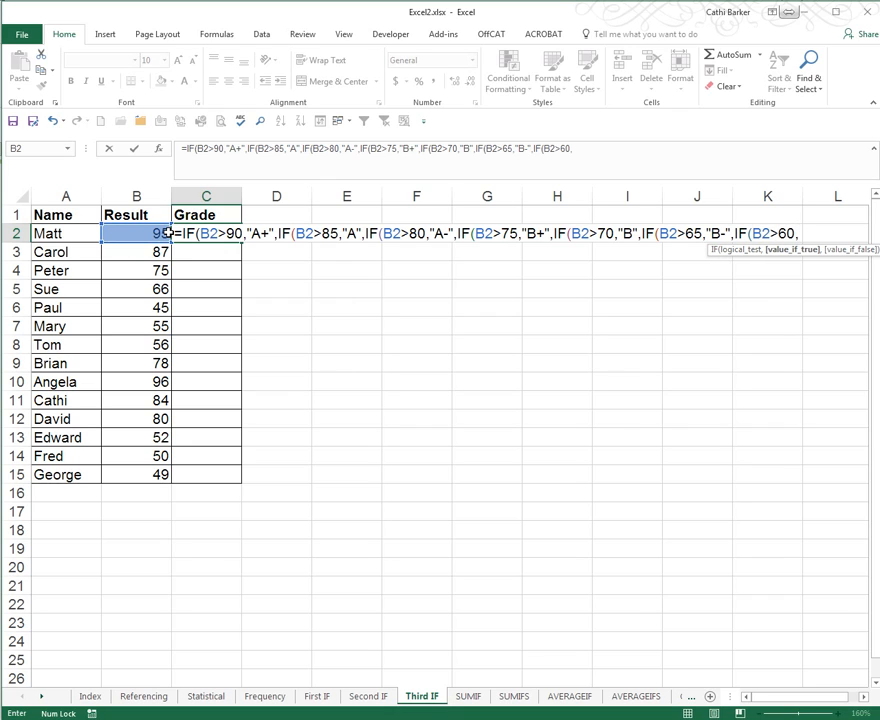
pyautogui.write('"C+",')
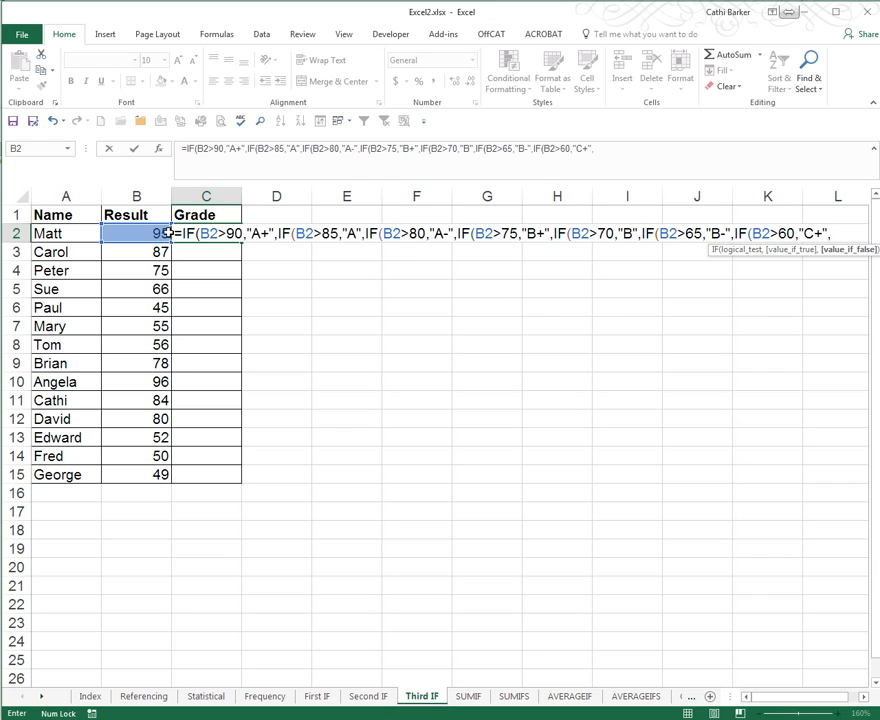
# Step: Add an eighth nested IF to C2's formula that returns "C" when B2>55
pyautogui.write('i')
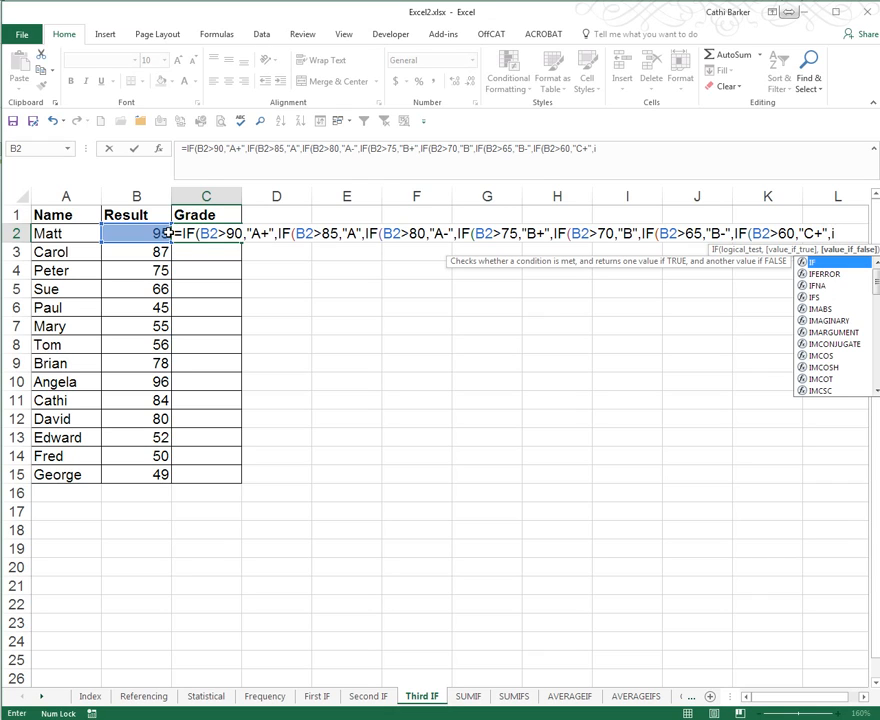
pyautogui.press('Tab')
pyautogui.click(168, 233)
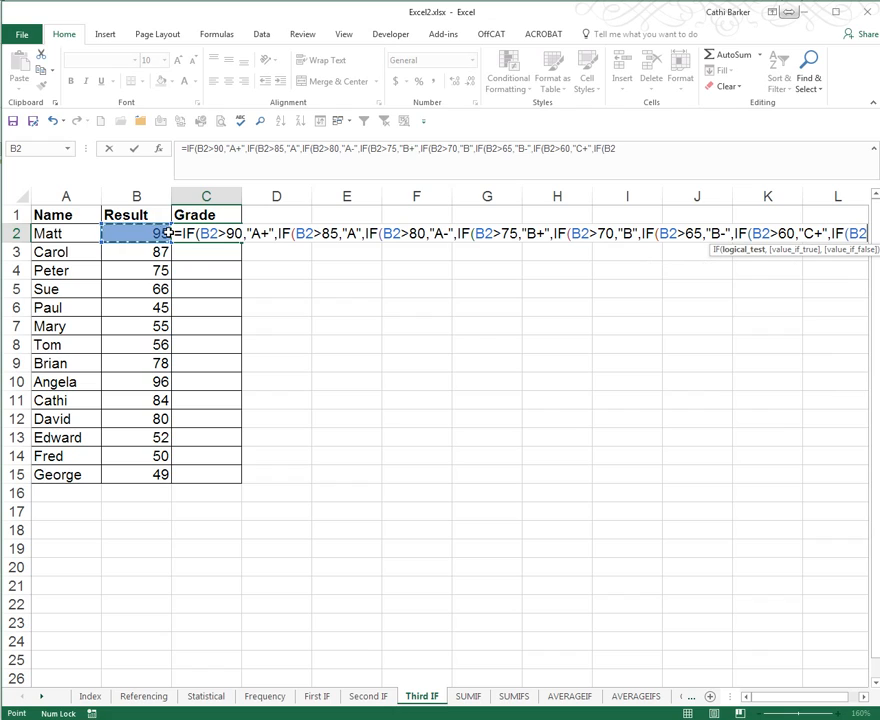
pyautogui.write('>')
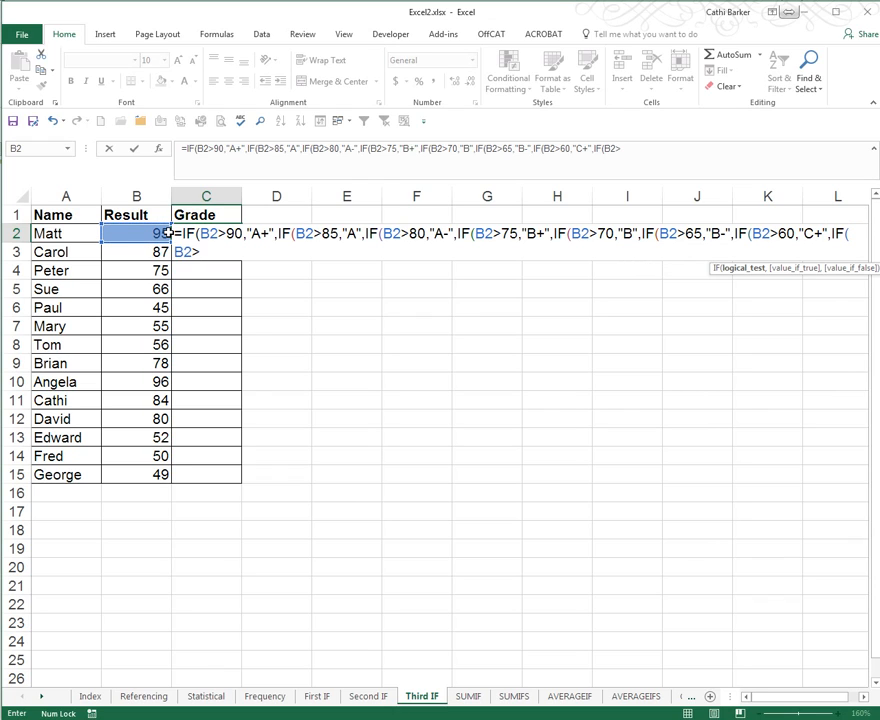
pyautogui.write('55,"C')
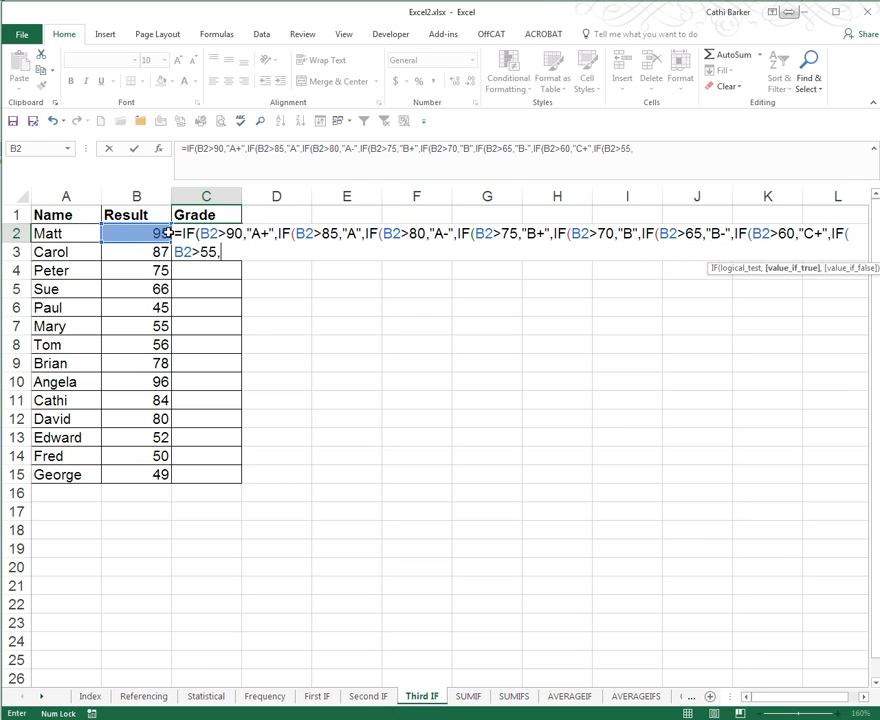
pyautogui.write('",IF(')
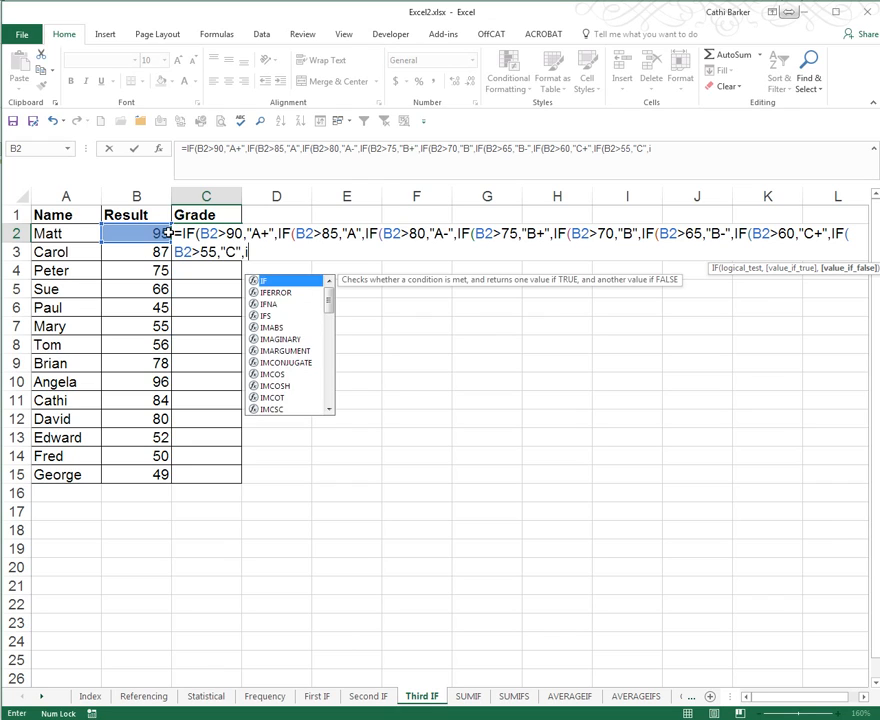
# Step: Complete the ninth nested IF in C2's formula so it returns "C-" when B2>50
pyautogui.click(165, 233)
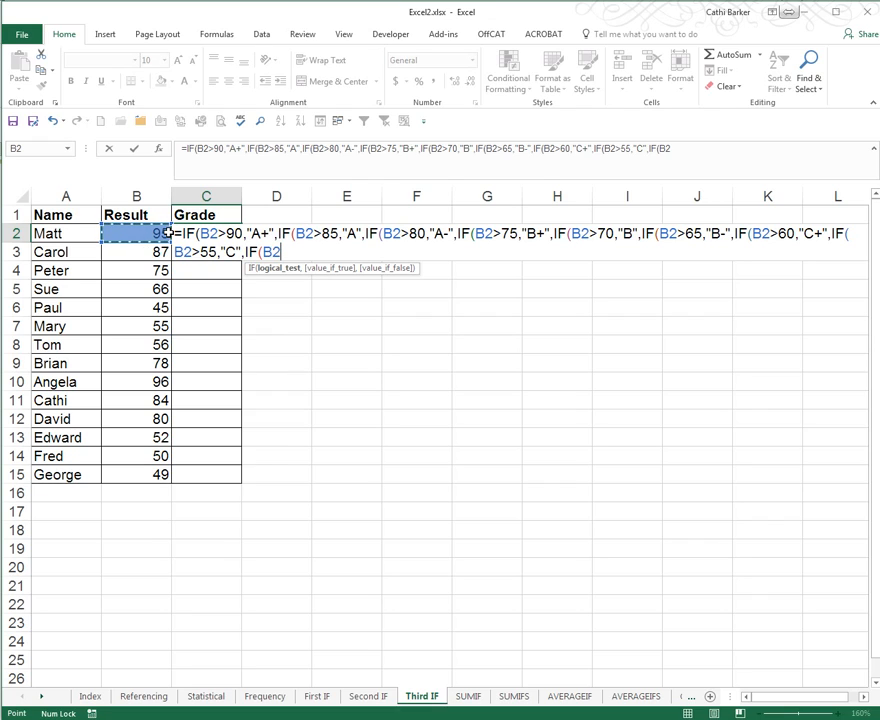
pyautogui.write('>50')
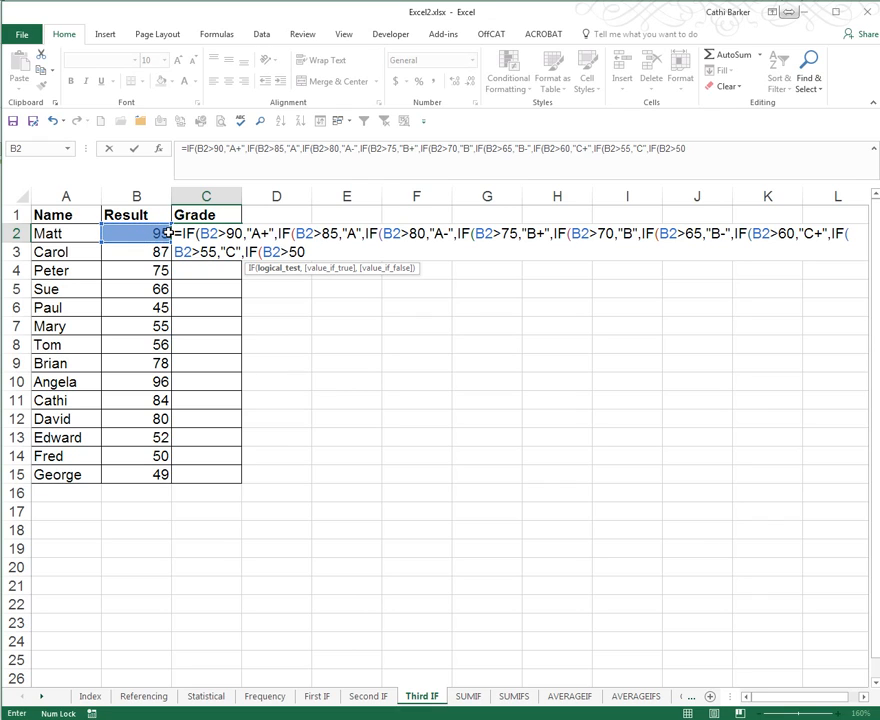
pyautogui.write(',"C-"')
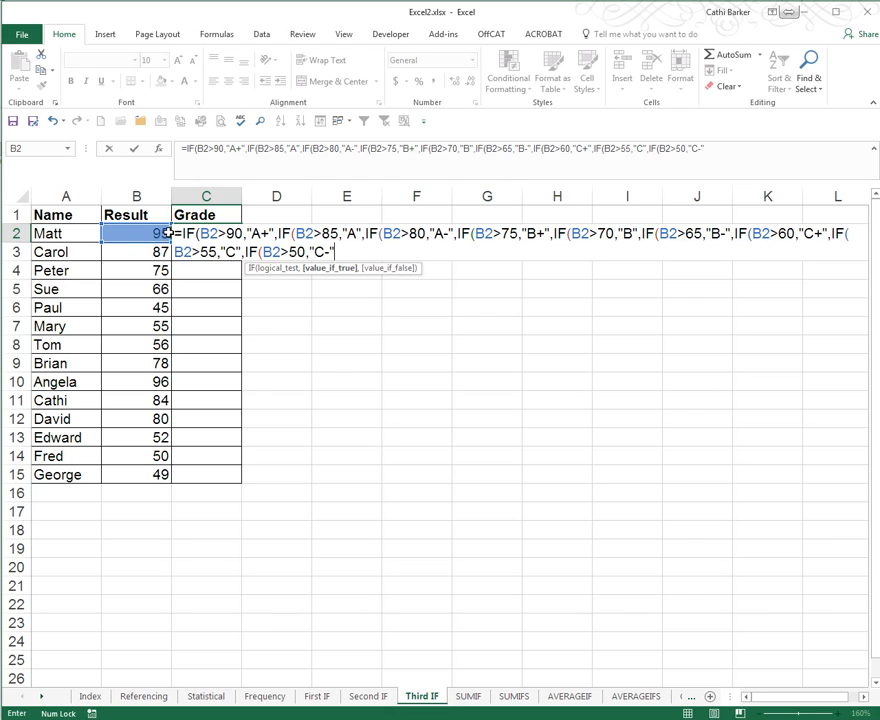
pyautogui.write(',')
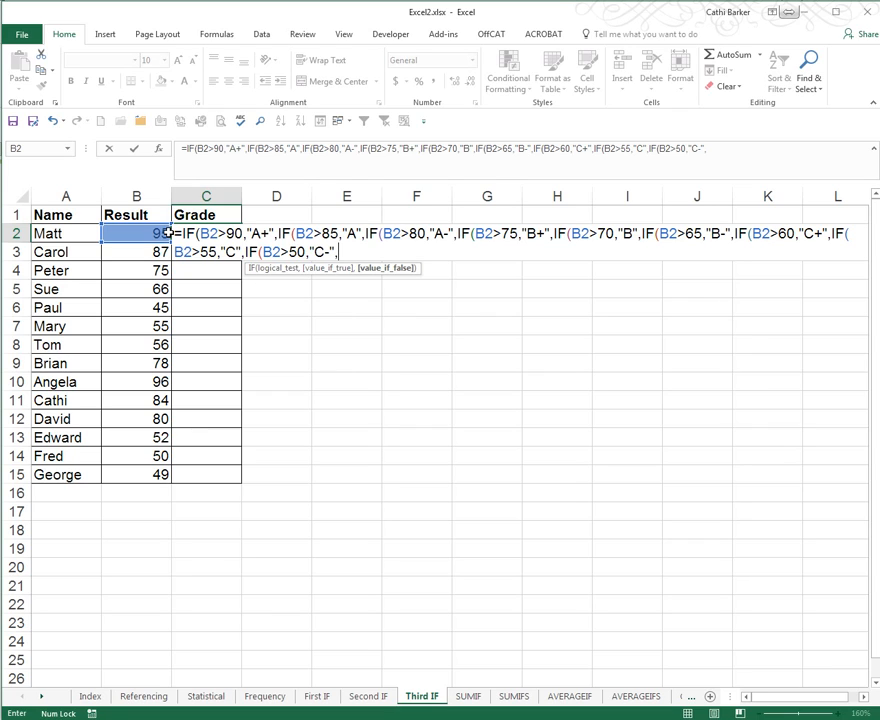
# Step: Finish C2's formula with "F" as the fallback grade, closing every nested IF, and fill it down through C15
pyautogui.write('"F"')
pyautogui.write(')))')
pyautogui.write(')))))')
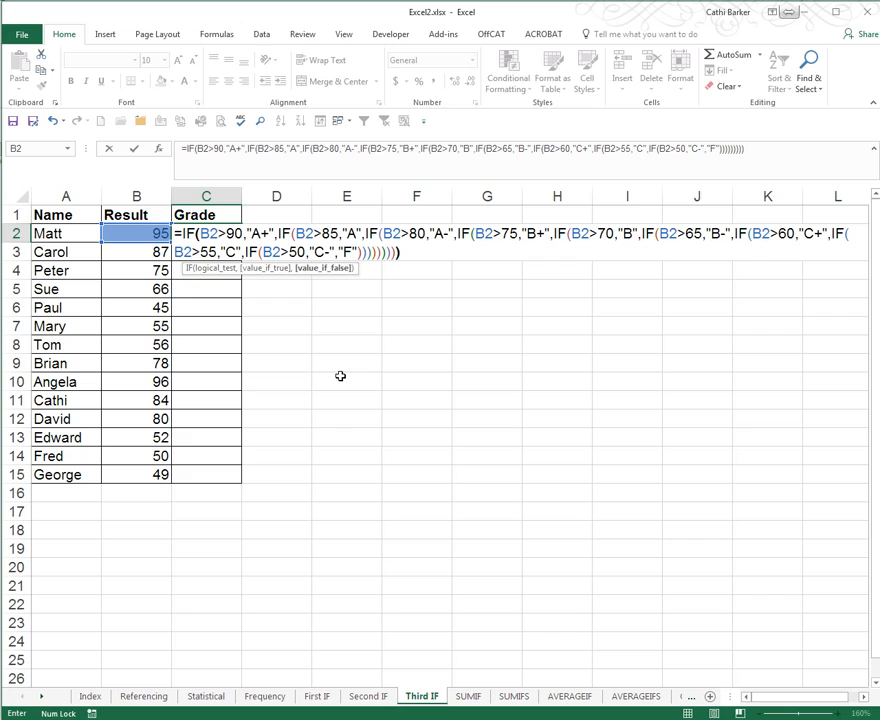
pyautogui.write(')')
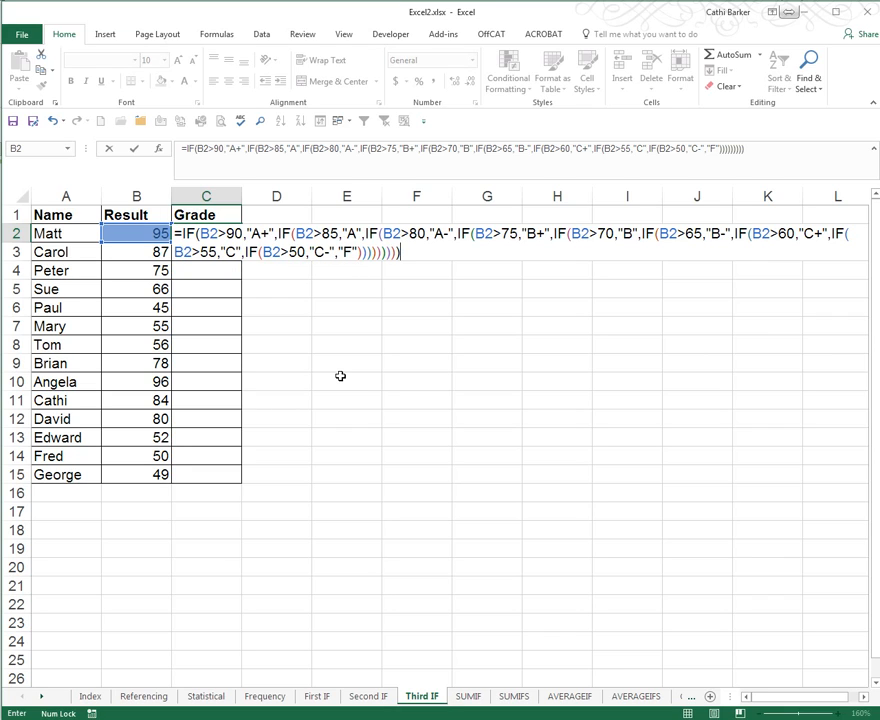
pyautogui.hotkey('ctrl', 'Return')
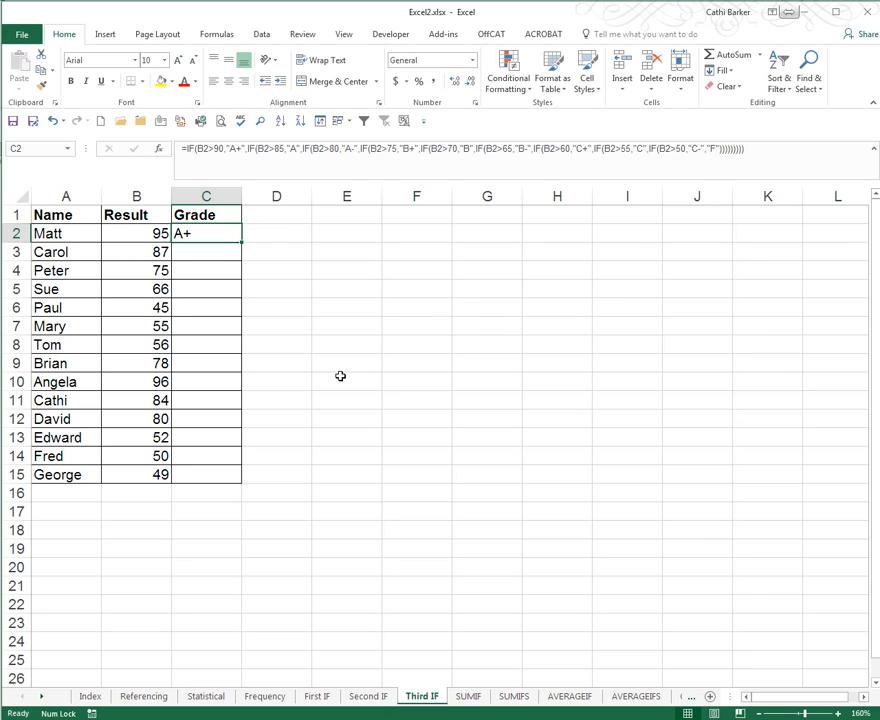
pyautogui.doubleClick(244, 243)
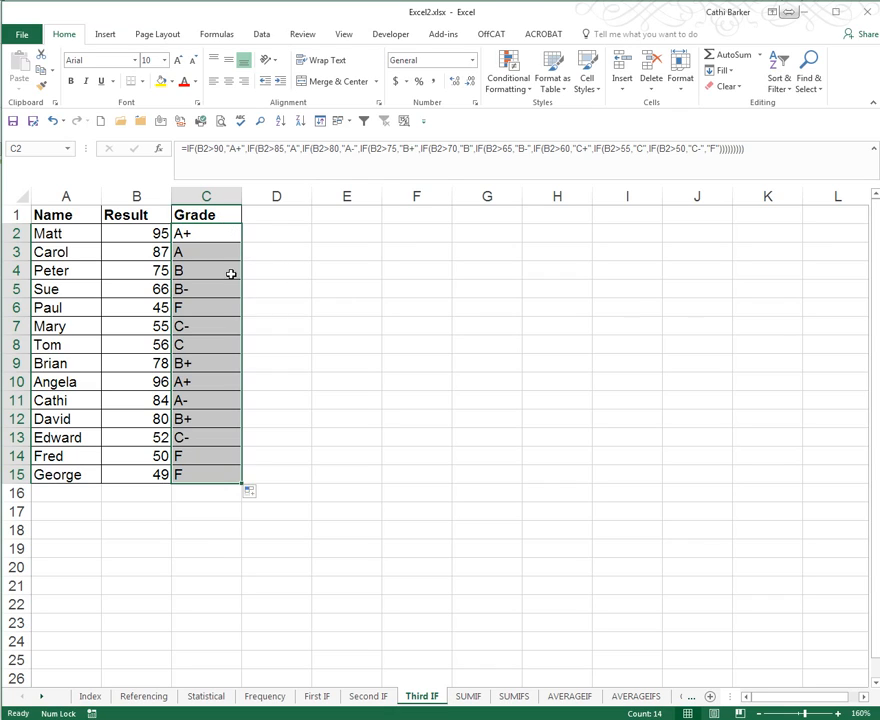
# Step: Add a conditional formatting rule to C2:C15 giving cells containing "f" Light Red Fill with Dark Red Text
pyautogui.click(505, 86)
pyautogui.moveTo(536, 113)
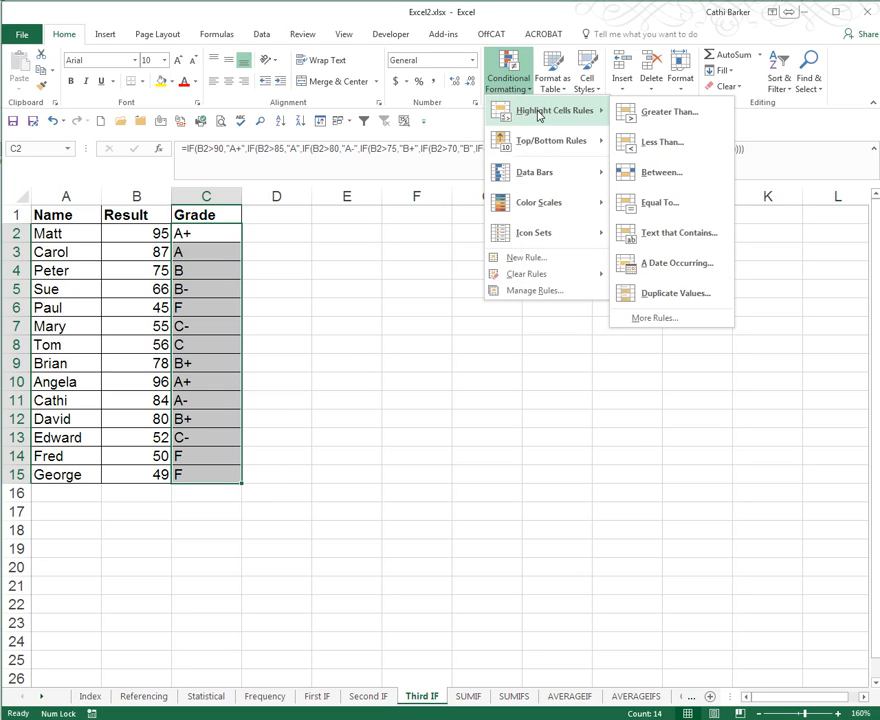
pyautogui.click(672, 233)
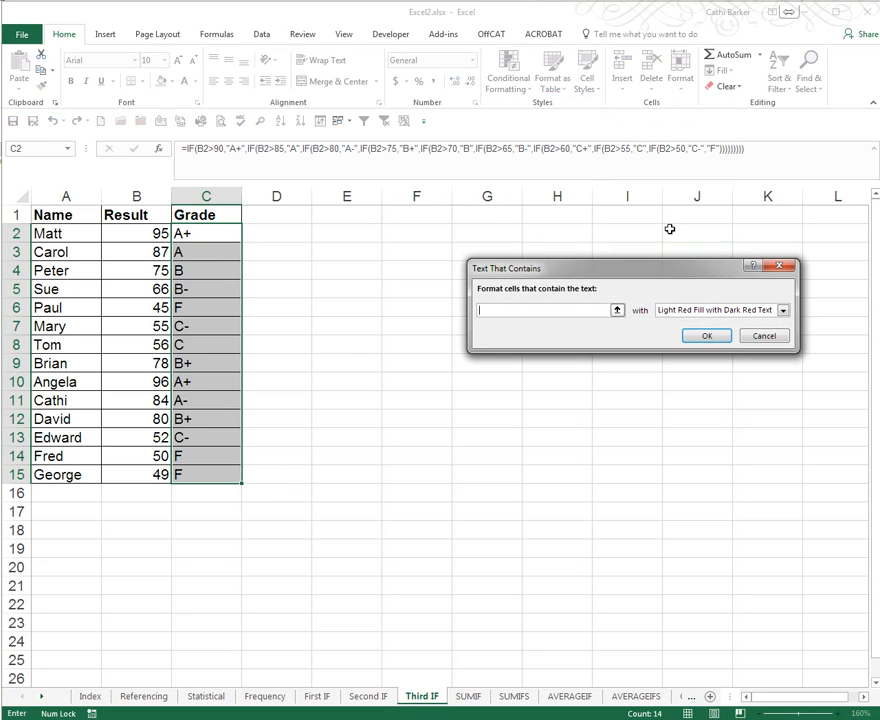
pyautogui.write('f')
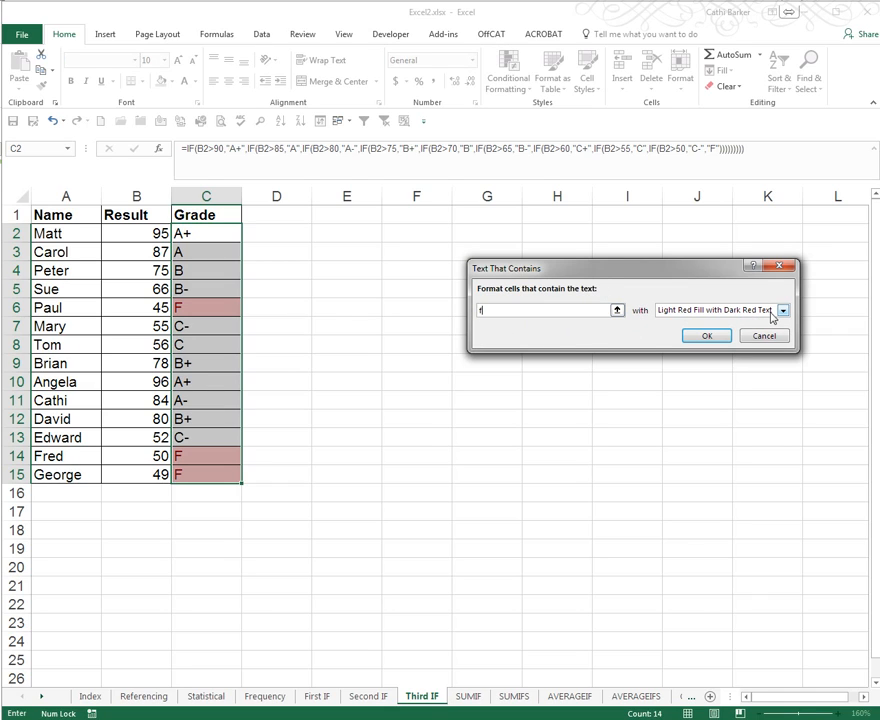
pyautogui.click(710, 336)
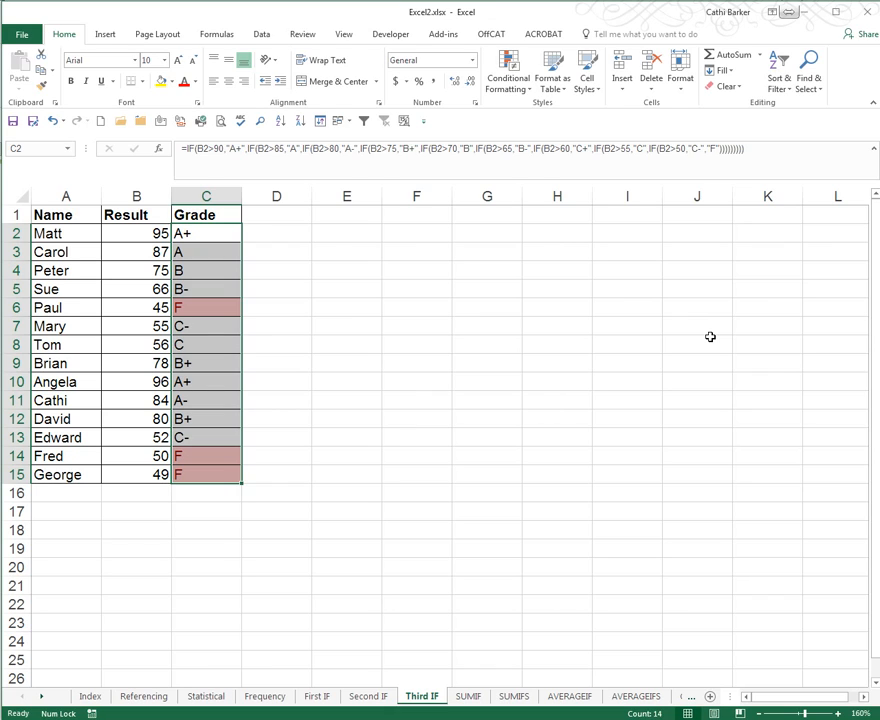
# Step: Add a conditional formatting rule to C2:C15 giving cells containing "c-" Yellow Fill with Dark Yellow Text
pyautogui.click(510, 85)
pyautogui.moveTo(519, 117)
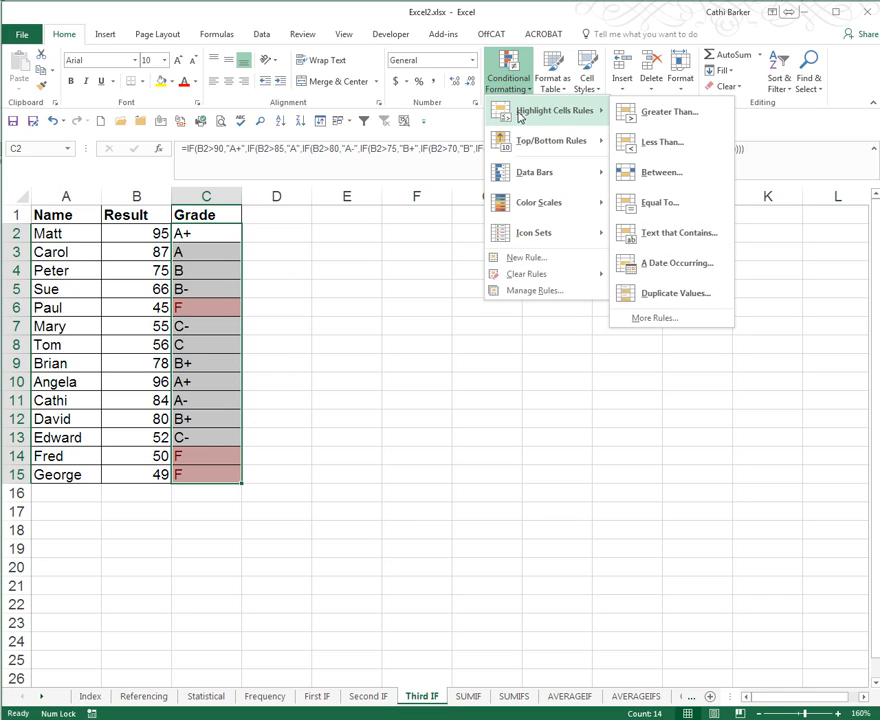
pyautogui.click(660, 232)
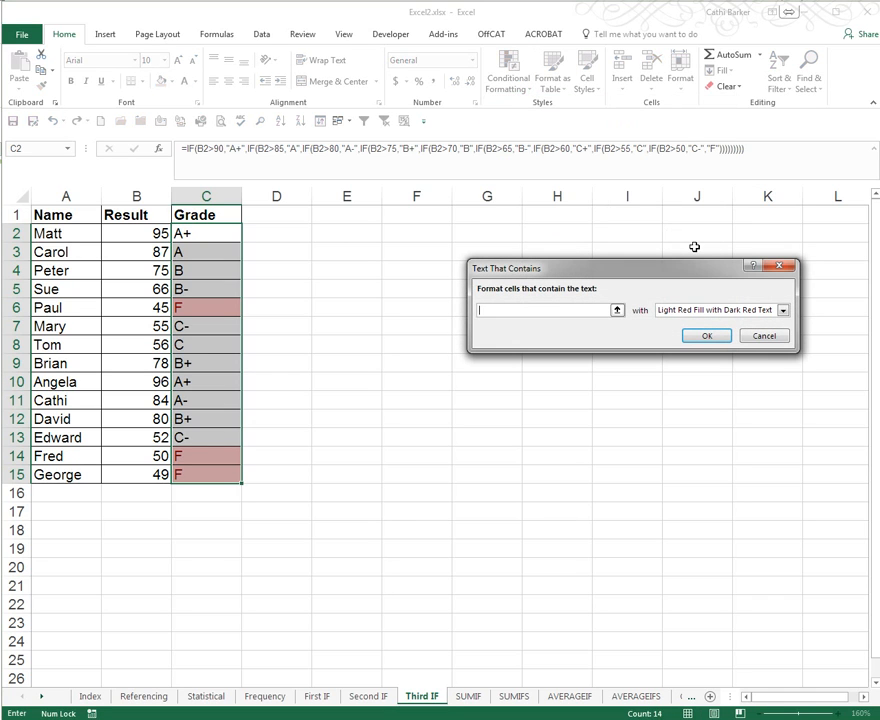
pyautogui.write('c-')
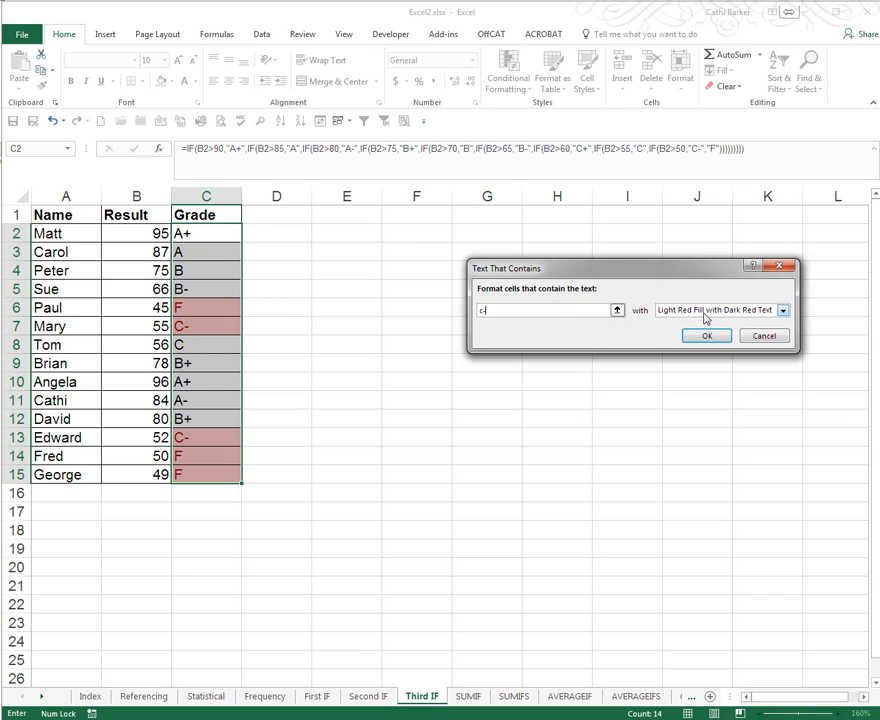
pyautogui.click(781, 311)
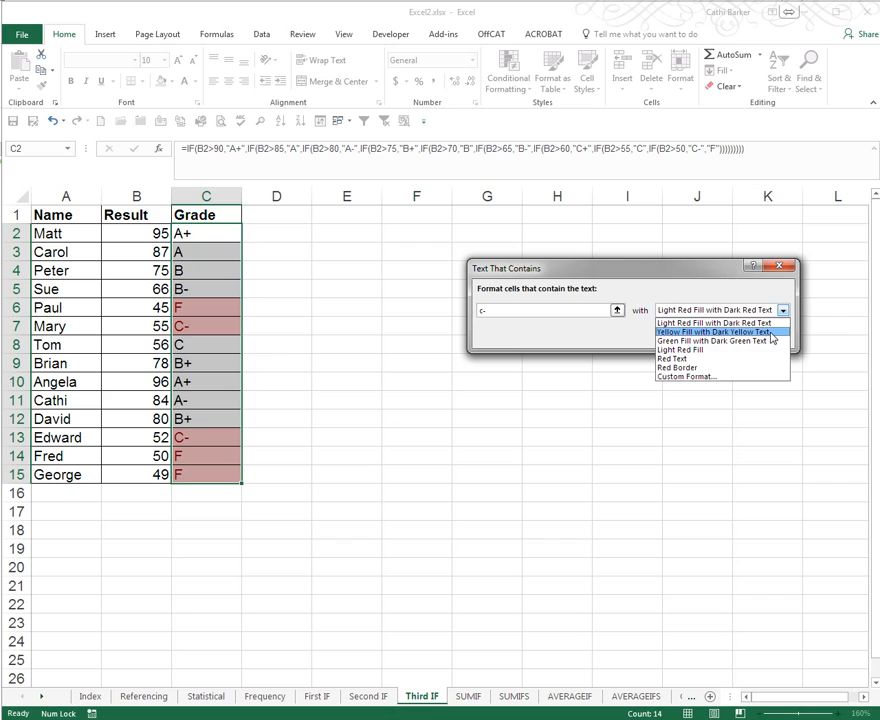
pyautogui.click(772, 332)
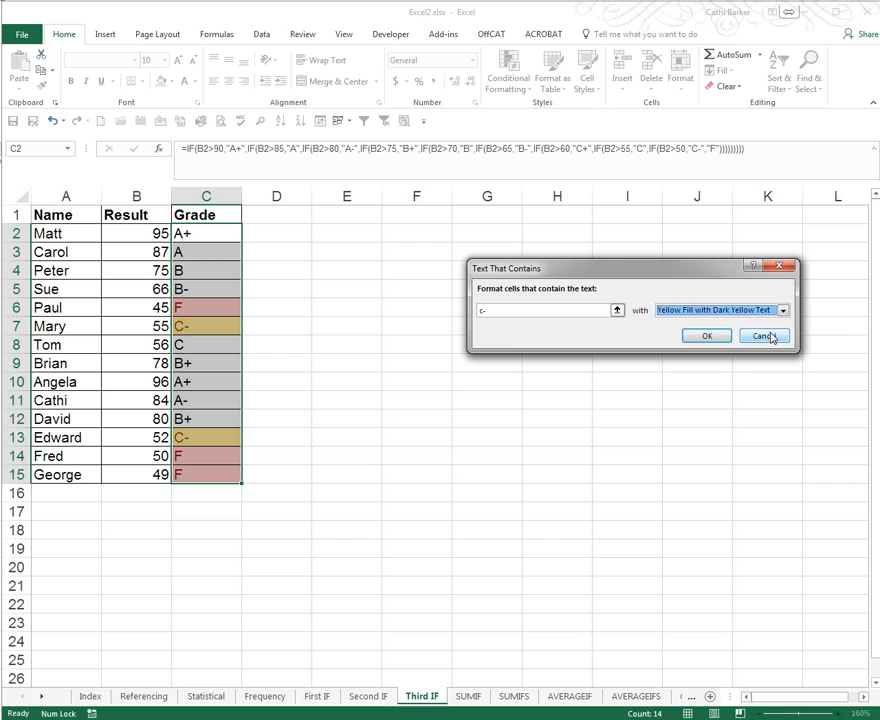
pyautogui.click(712, 336)
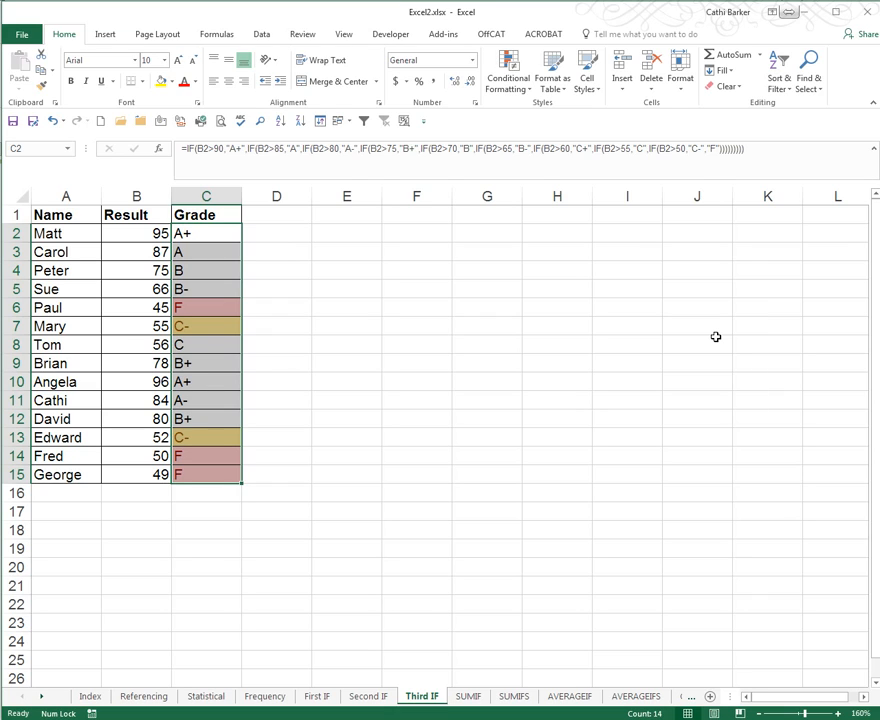
# Step: Add a conditional formatting rule to C2:C15 giving cells containing "c" Green Fill with Dark Green Text
pyautogui.click(512, 86)
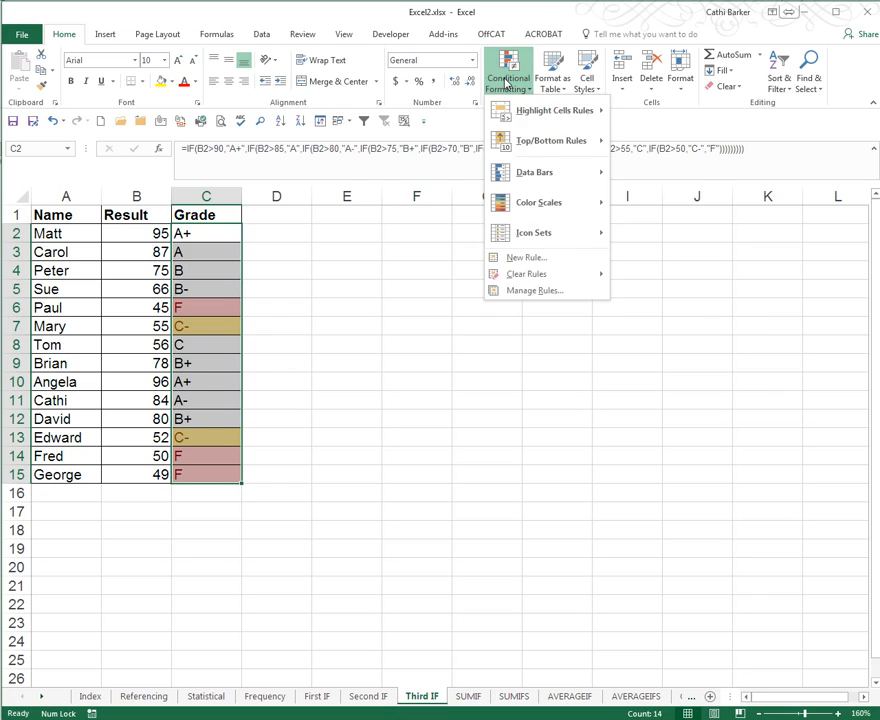
pyautogui.moveTo(519, 116)
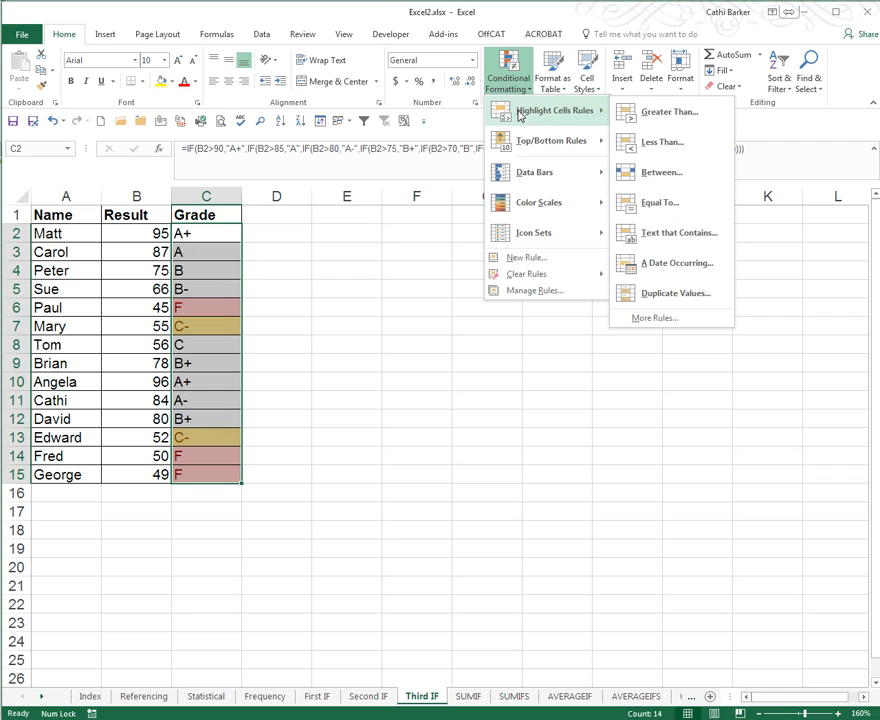
pyautogui.click(664, 238)
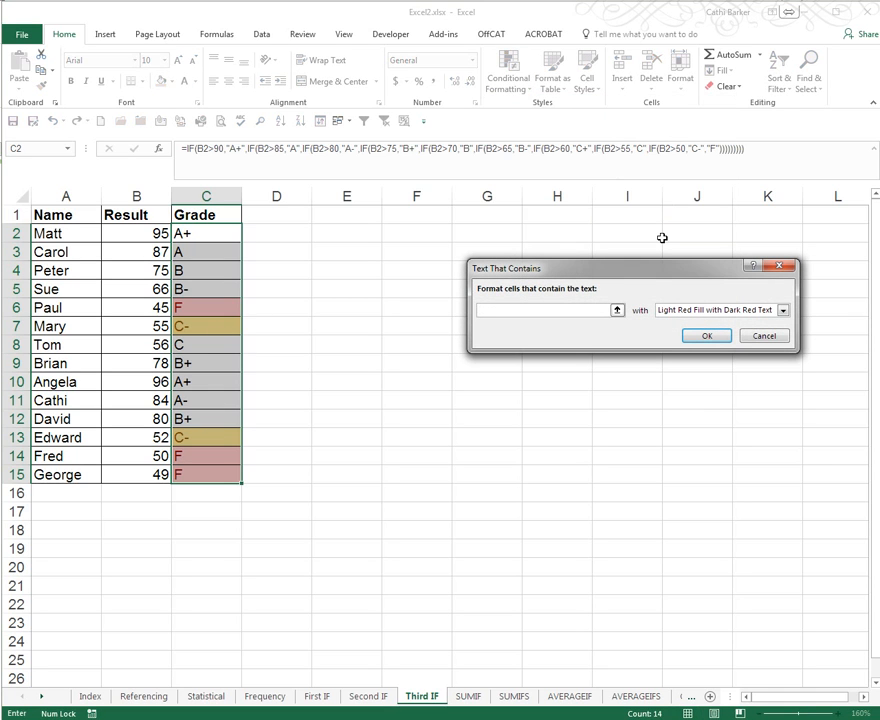
pyautogui.write('c')
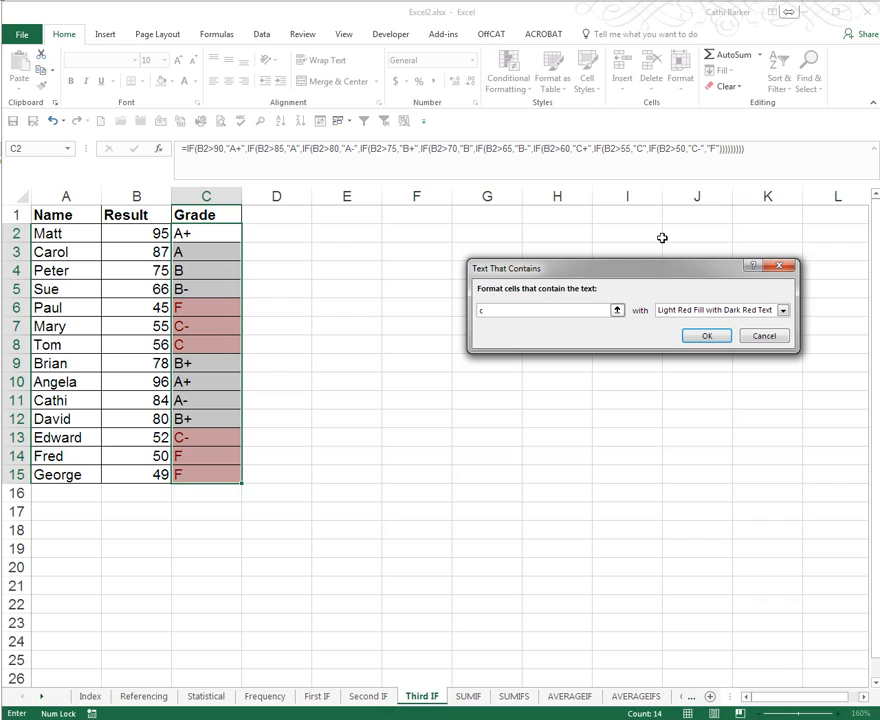
pyautogui.click(784, 313)
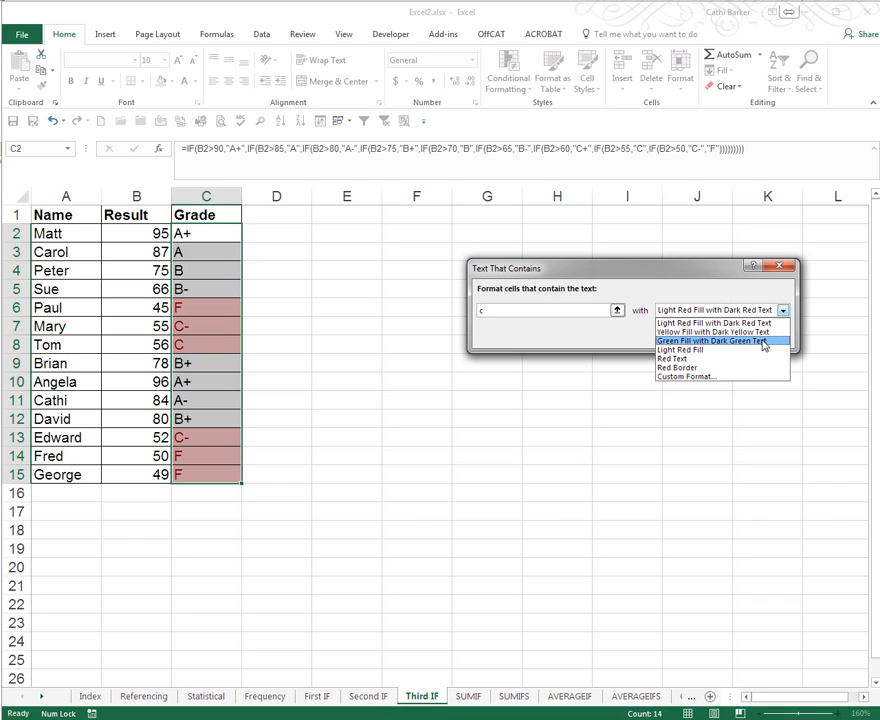
pyautogui.click(764, 341)
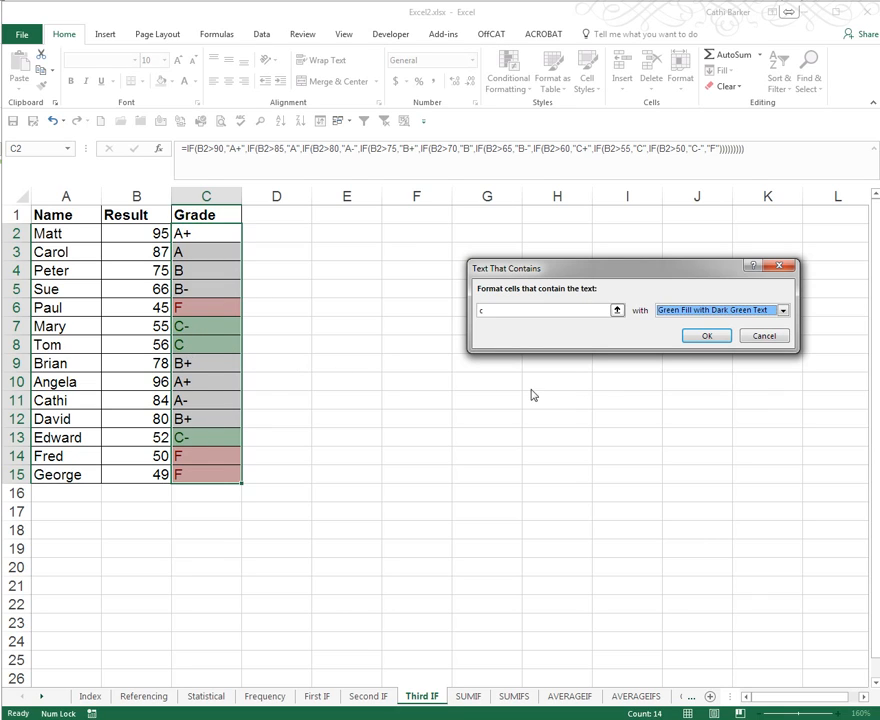
pyautogui.click(709, 338)
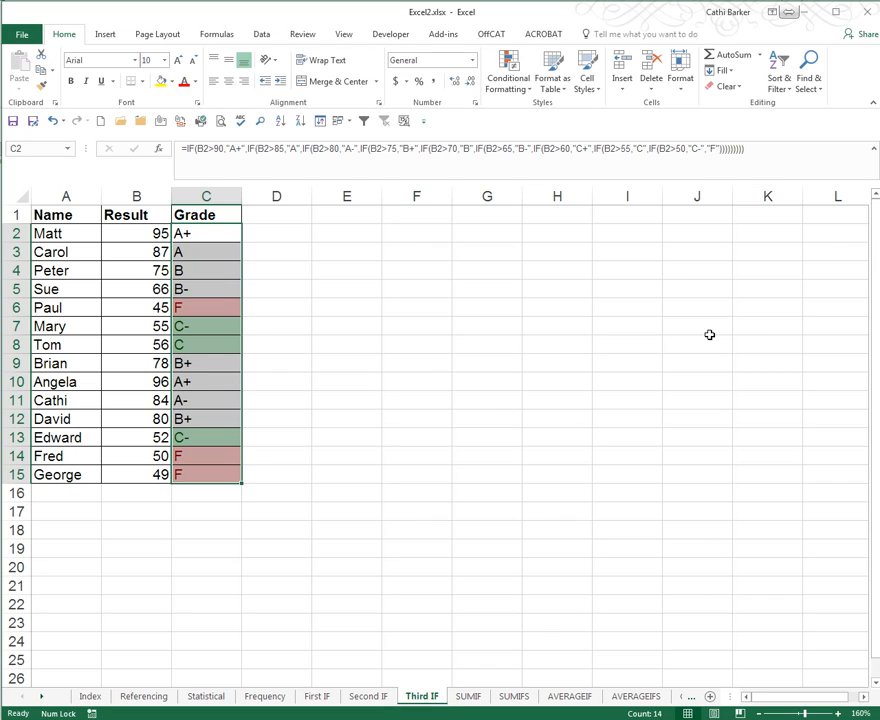
# Step: Move the "c" conditional formatting rule below the "c-" rule, apply the new order, and check the colors of C7 and C8
pyautogui.click(511, 88)
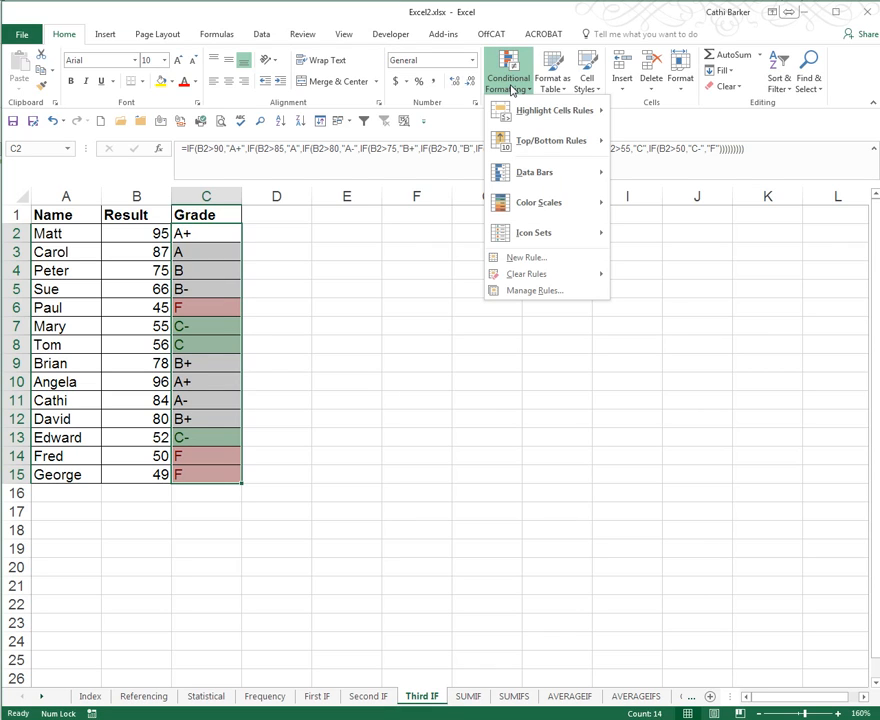
pyautogui.click(540, 297)
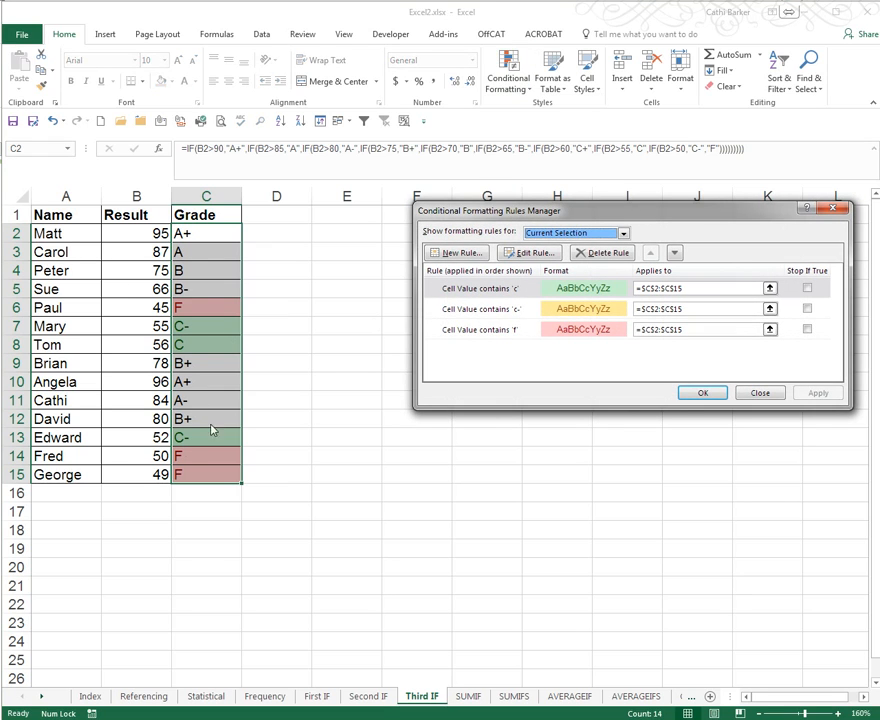
pyautogui.moveTo(537, 211); pyautogui.dragTo(435, 216)
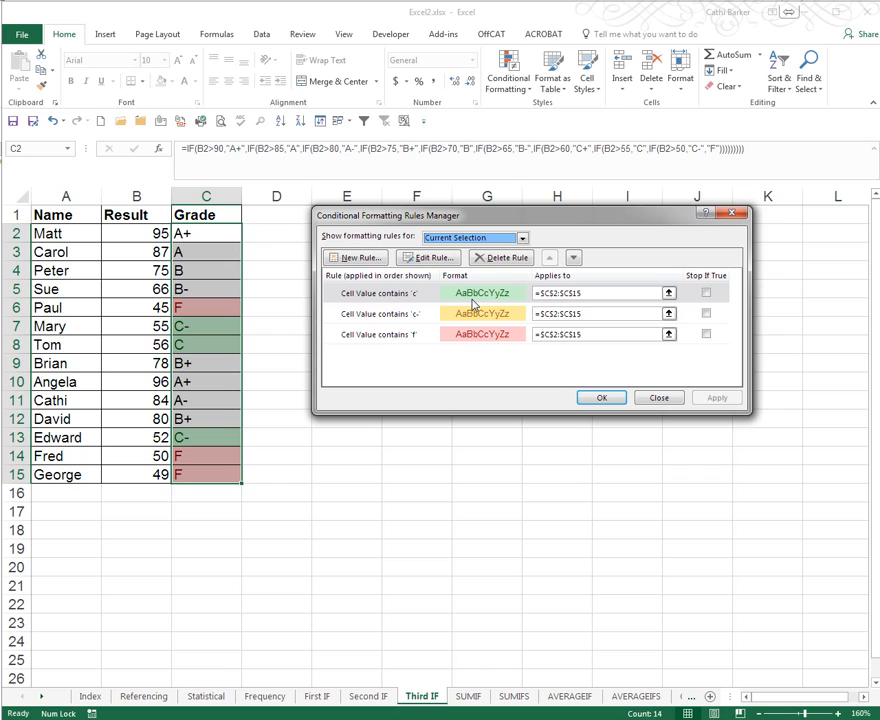
pyautogui.click(386, 295)
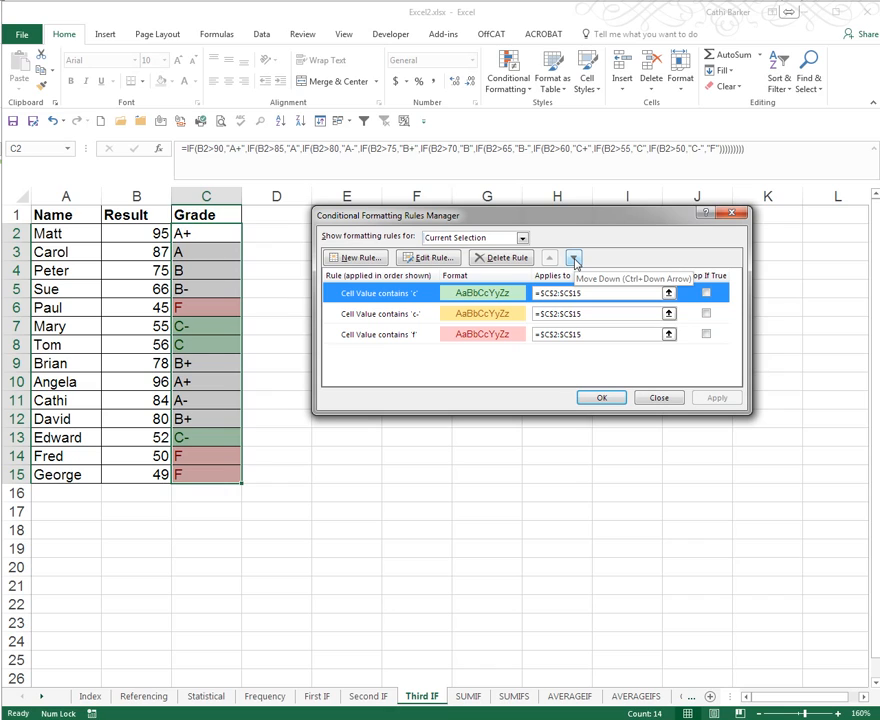
pyautogui.click(574, 259)
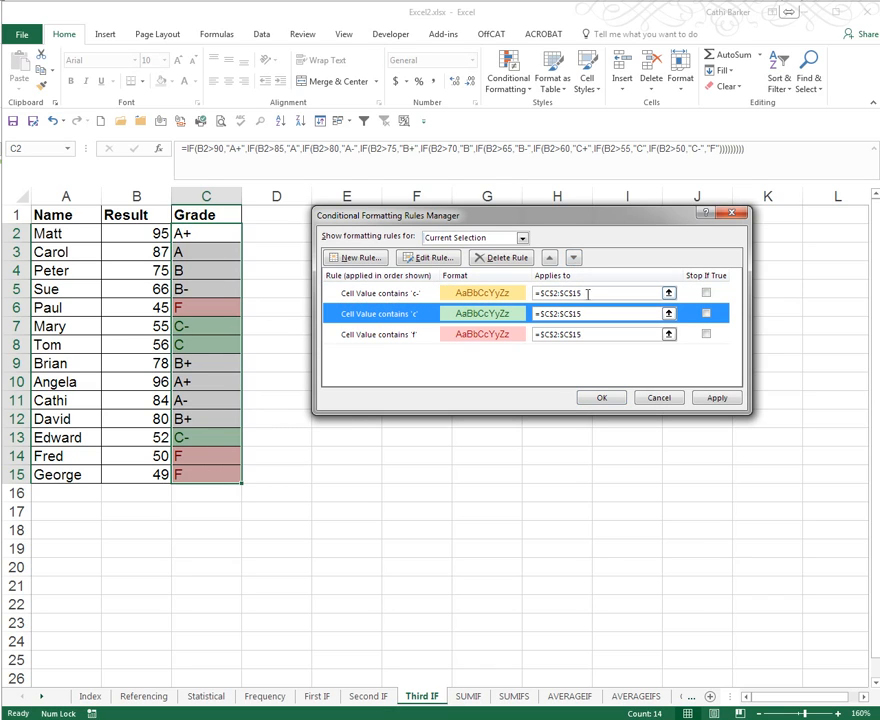
pyautogui.click(602, 398)
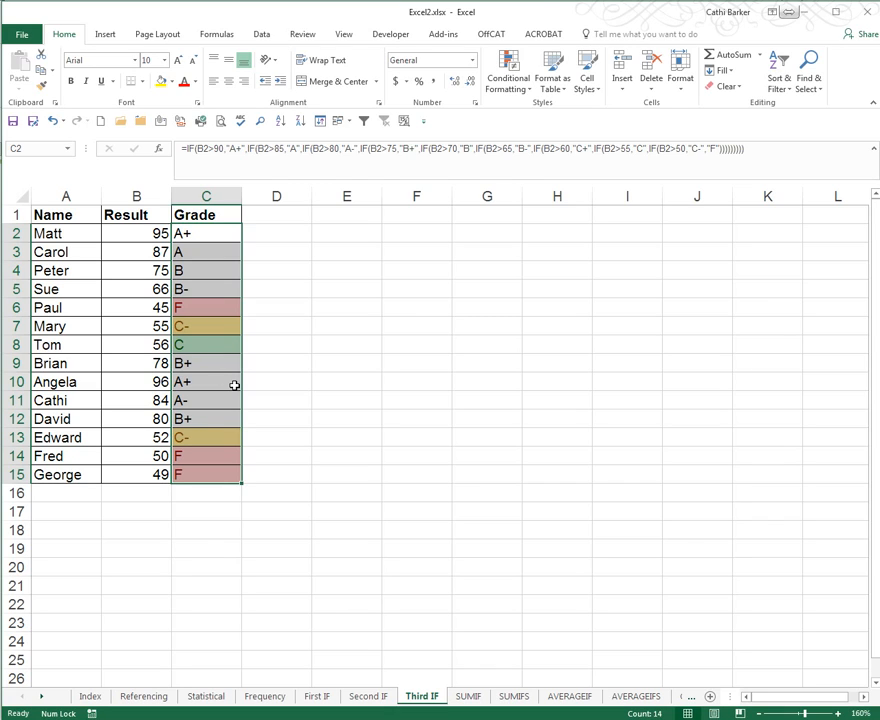
pyautogui.click(222, 327)
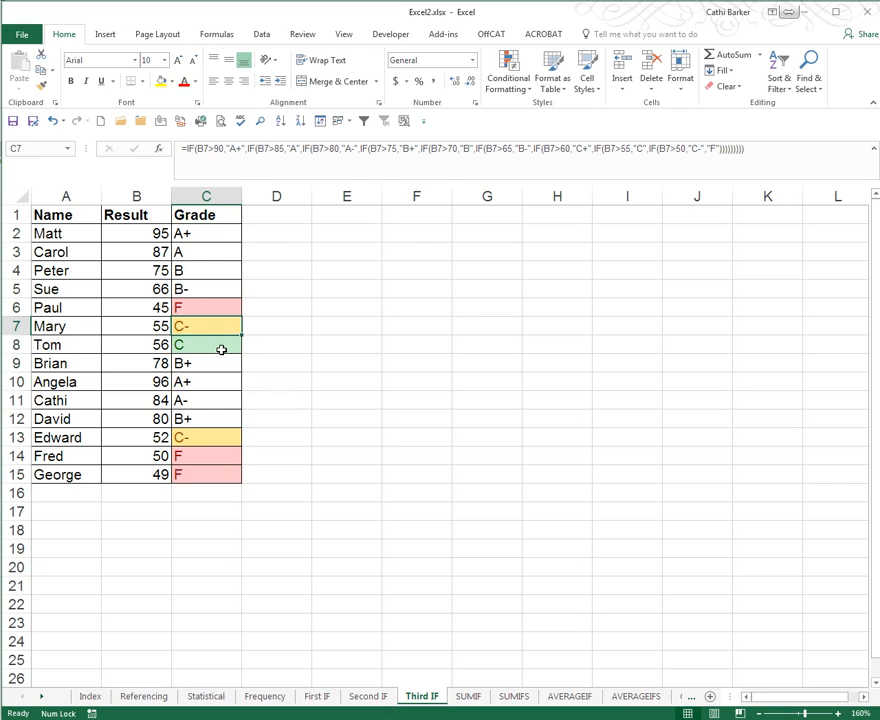
pyautogui.click(221, 347)
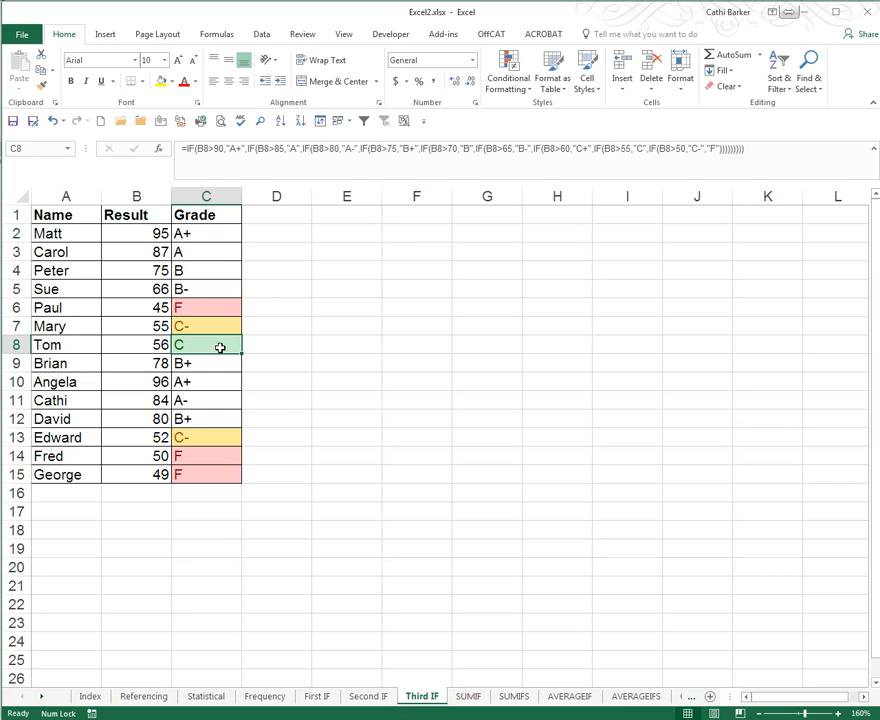
# Step: Test the grade formula and color rules by entering 50, 55 and 60 in turn in B2, finishing with 95
pyautogui.click(139, 236)
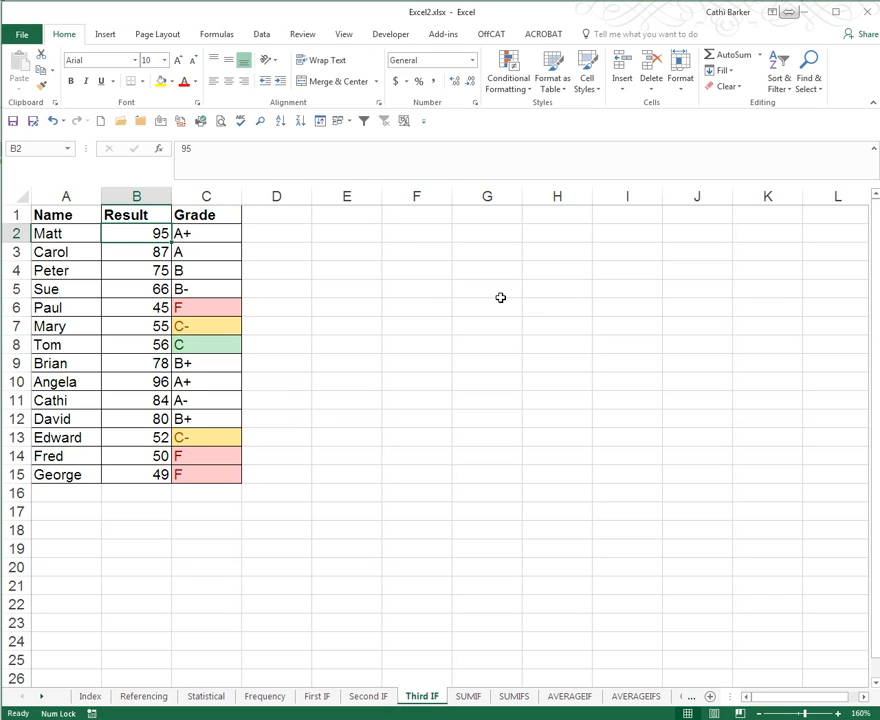
pyautogui.write('50')
pyautogui.hotkey('ctrl', 'Return')
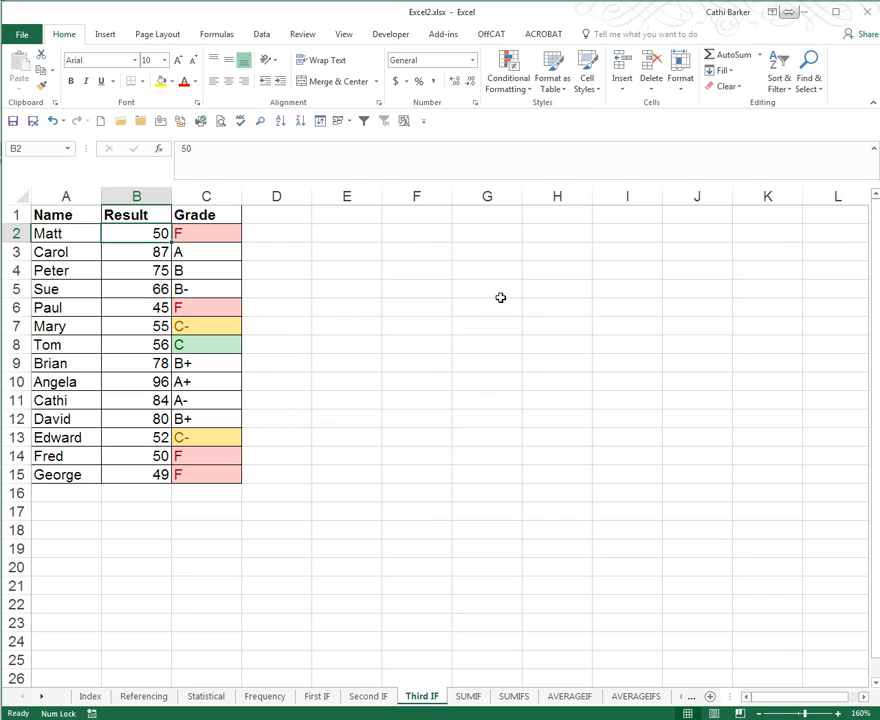
pyautogui.write('55')
pyautogui.hotkey('ctrl', 'Return')
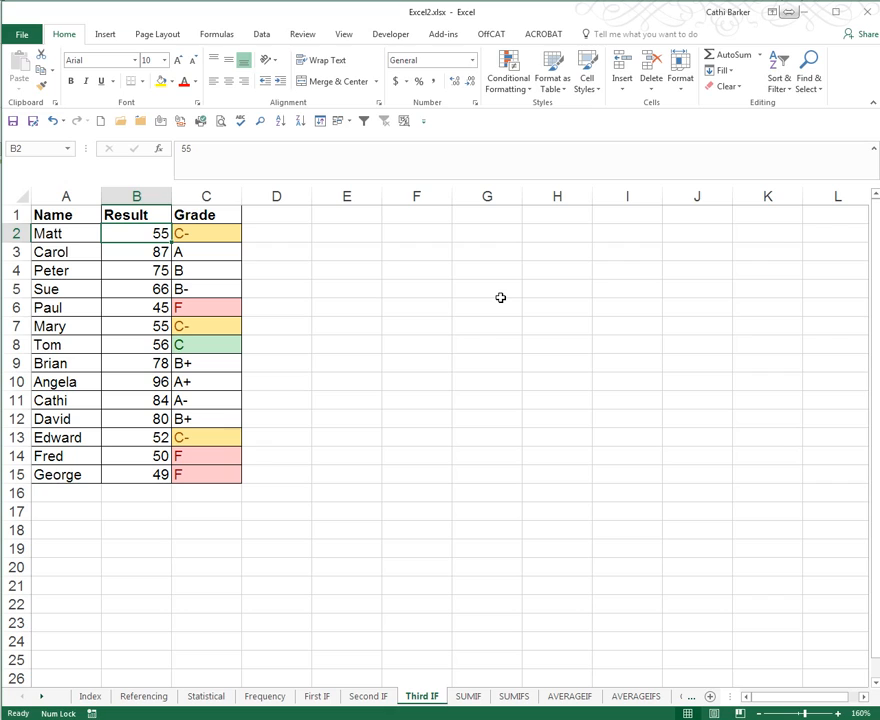
pyautogui.write('60')
pyautogui.hotkey('ctrl', 'Return')
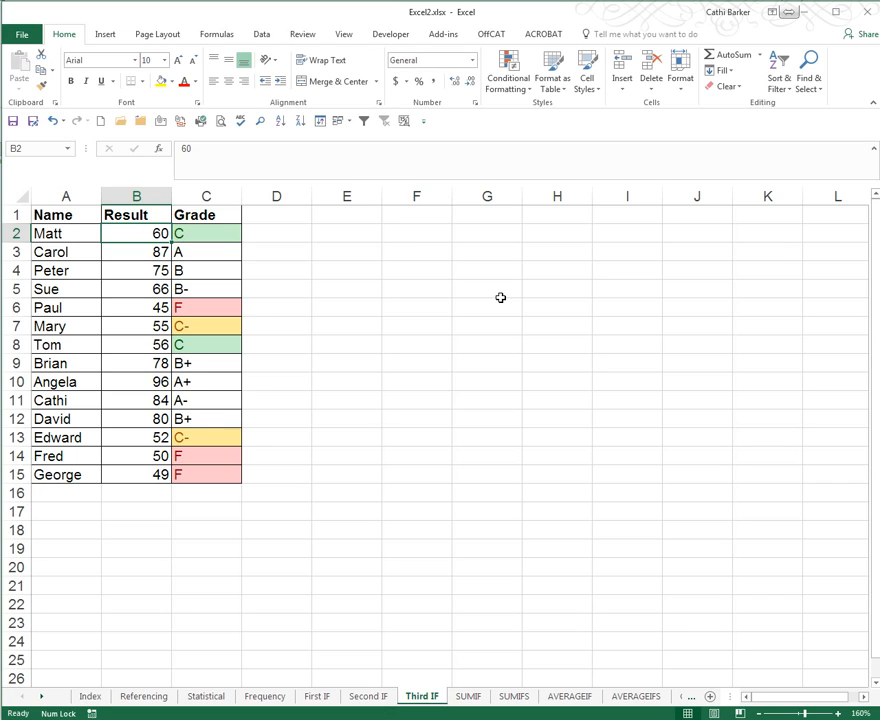
pyautogui.write('95')
pyautogui.hotkey('ctrl', 'Return')
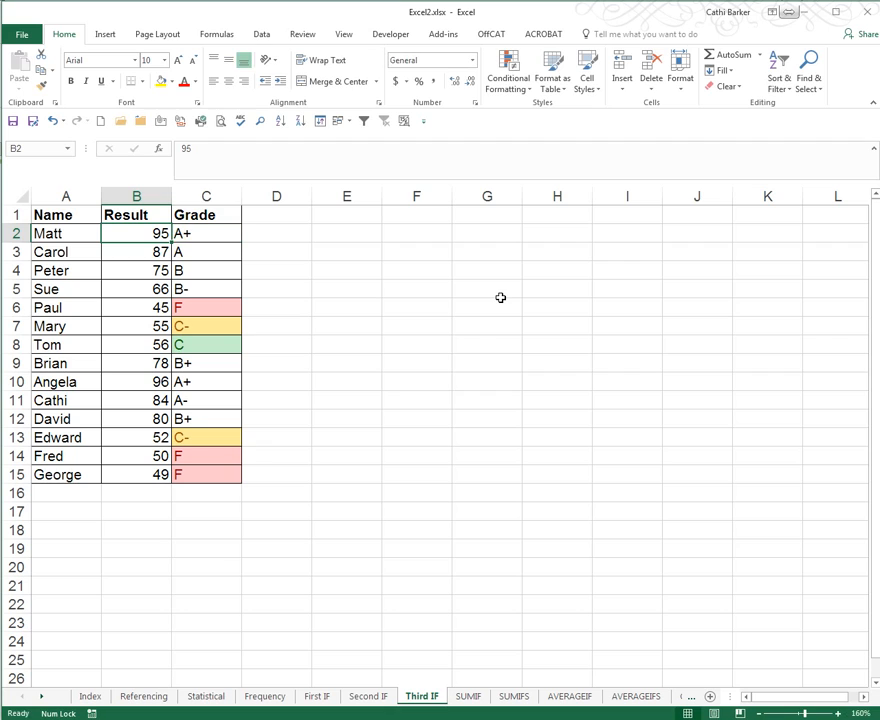